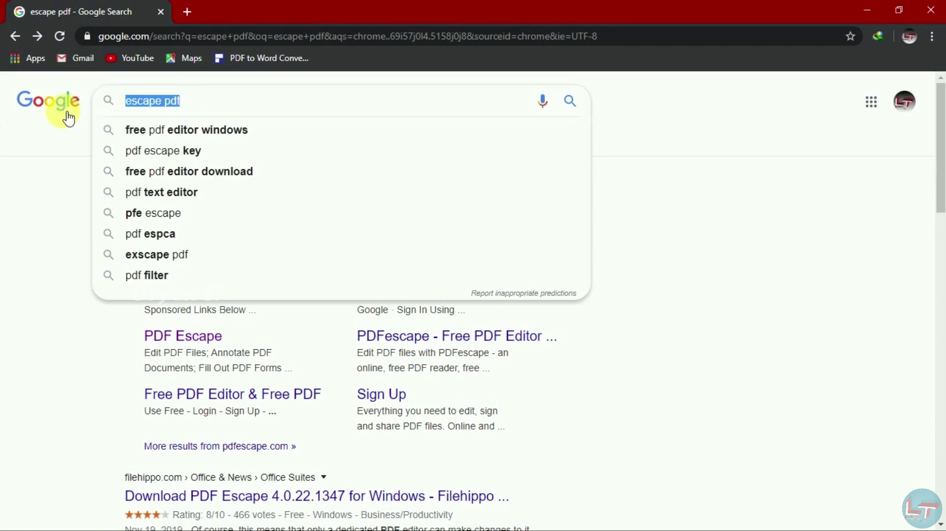
Open the PDFescape website from the search results and look over its online and desktop editor options
click(64, 139)
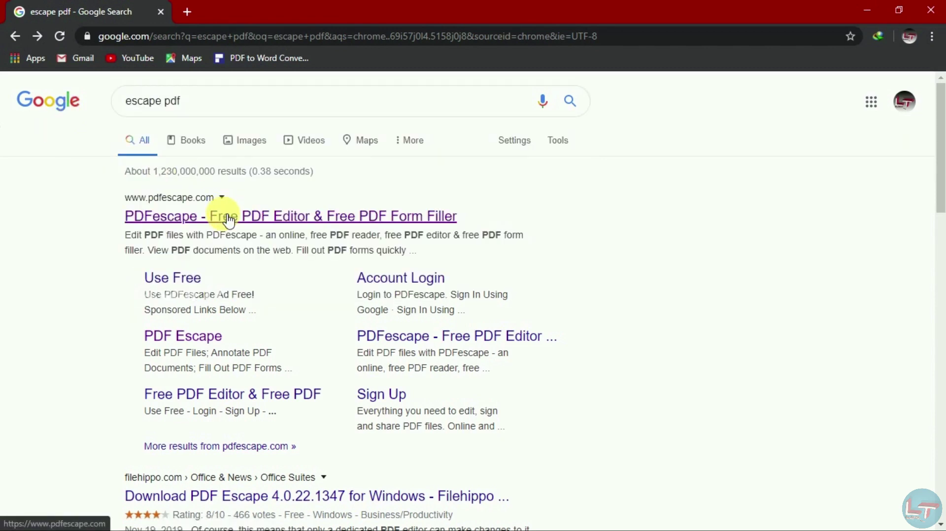
click(228, 219)
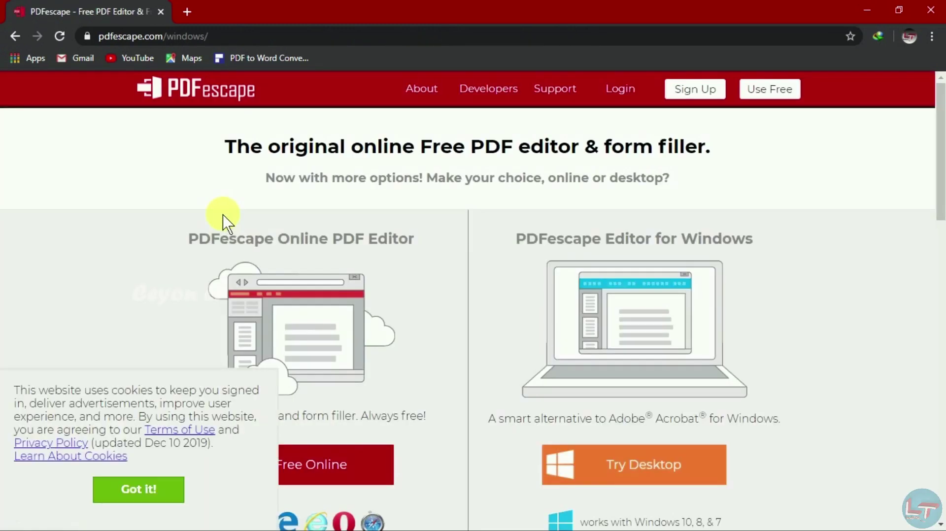
mouse_move(938, 136)
mouse_down()
mouse_move(940, 158)
mouse_move(942, 121)
mouse_up()
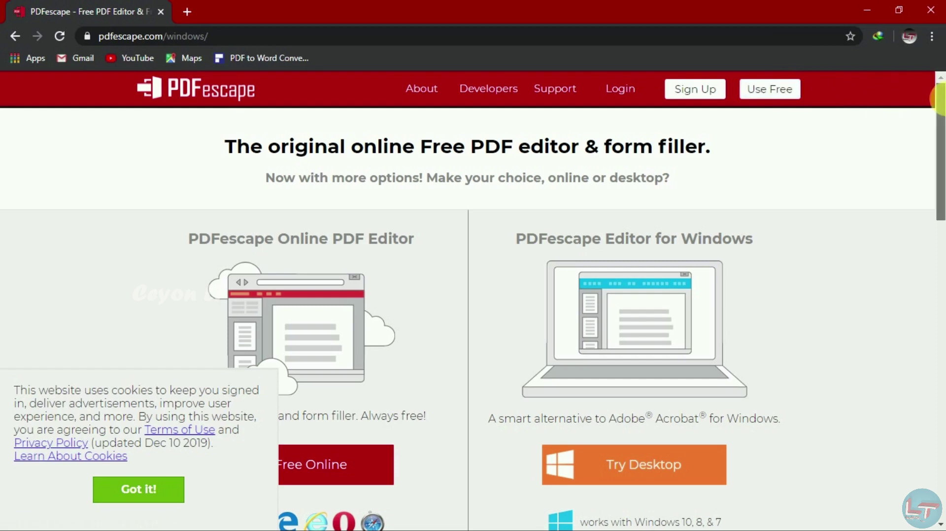
drag(938, 96, 940, 149)
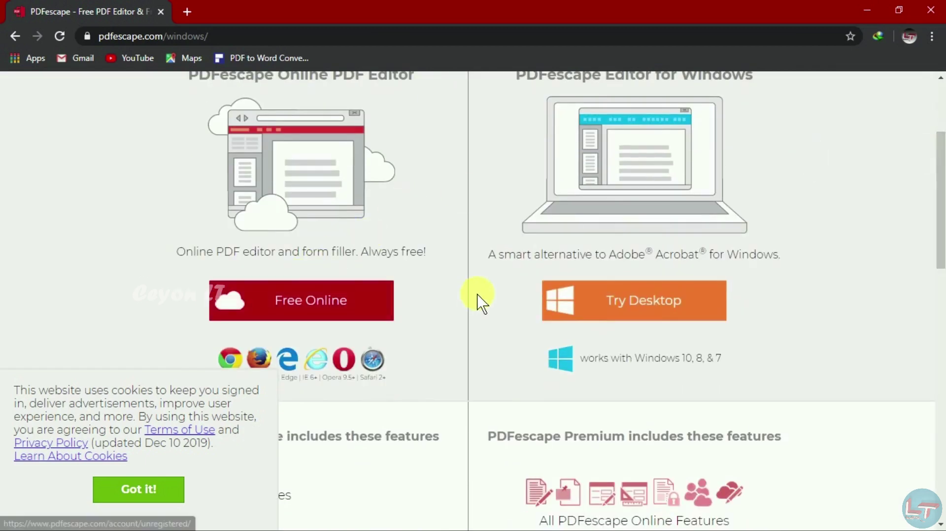
Download the PDFescape Desktop installer for Windows, keeping the suggested save location
click(631, 308)
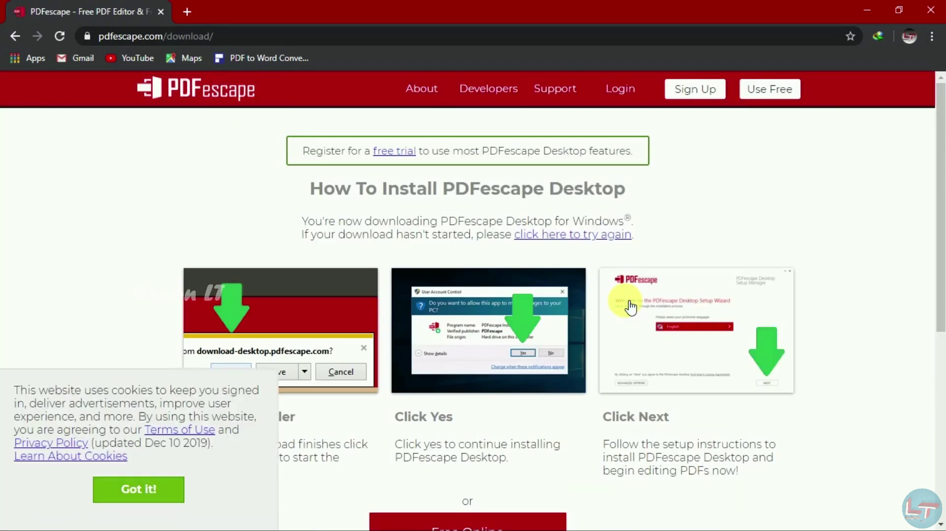
drag(940, 173, 939, 219)
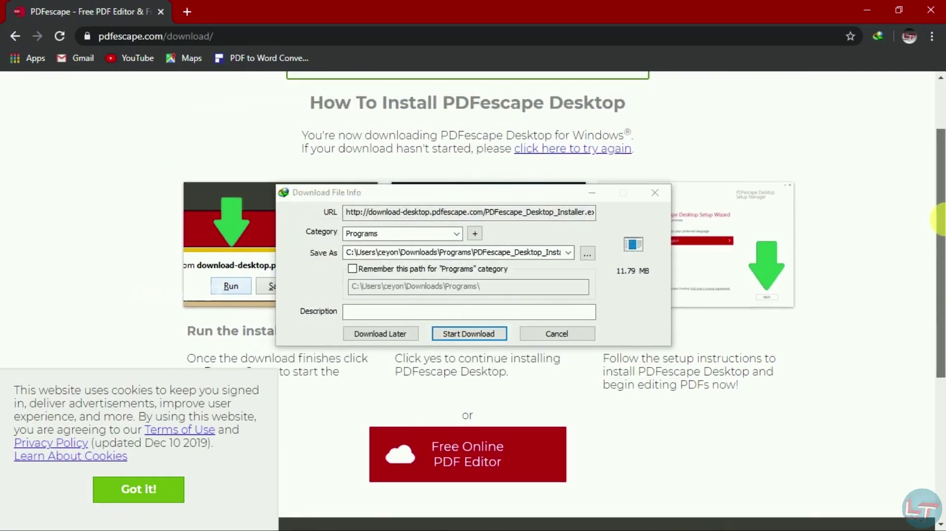
click(488, 331)
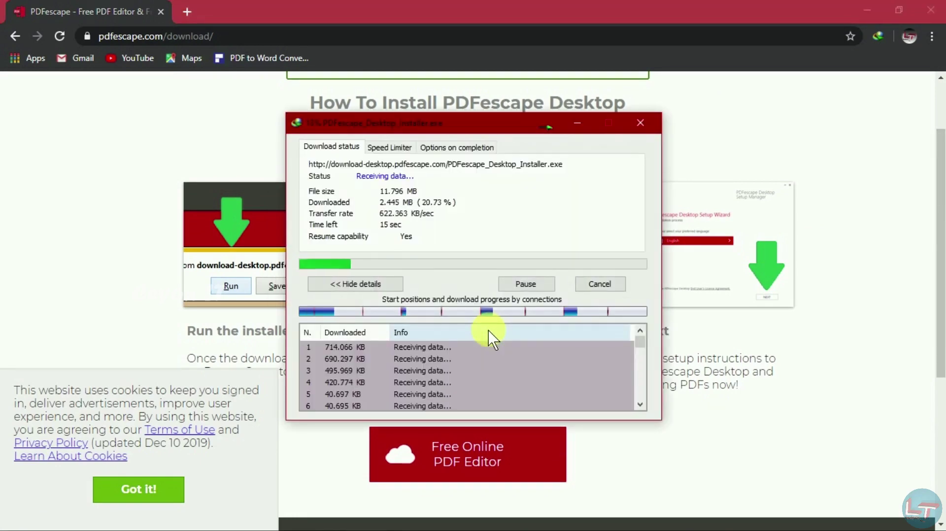
Open the free online PDF editor and upload the "073 proposal" PDF from the study area folder
drag(938, 194, 939, 157)
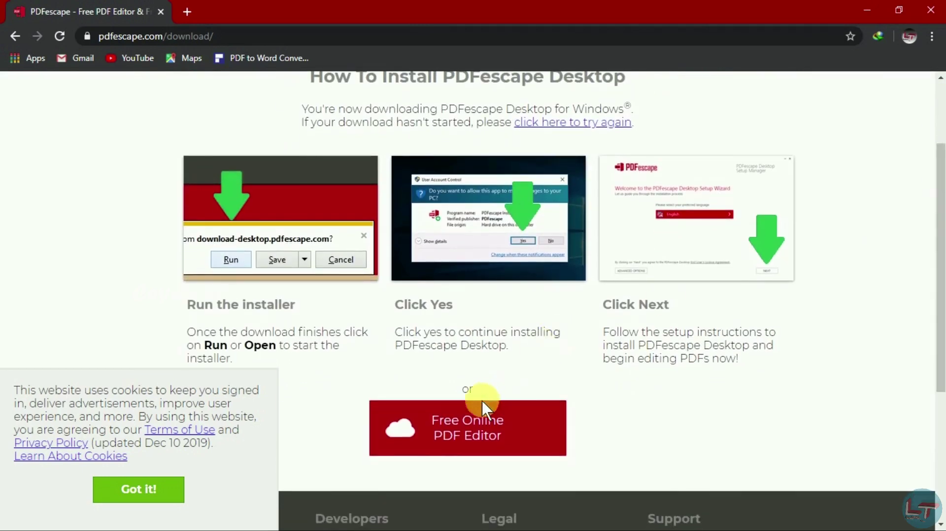
click(467, 429)
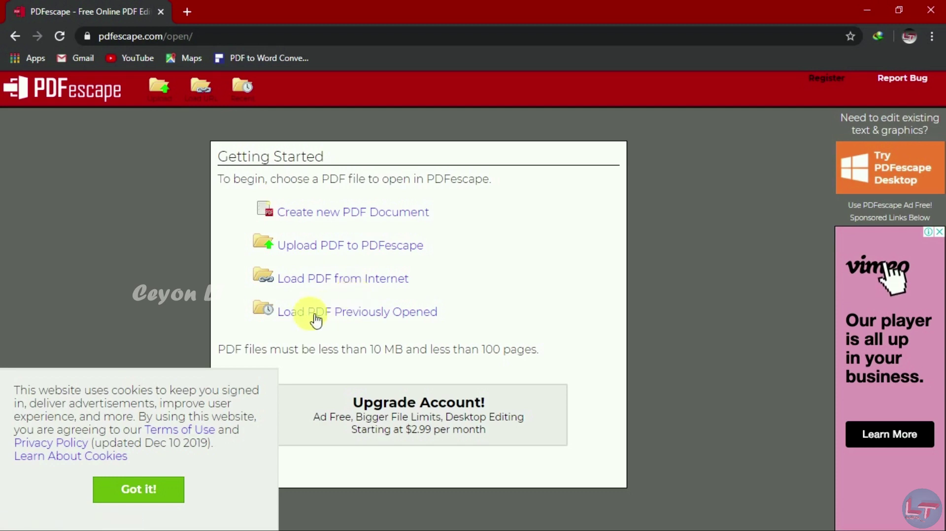
click(337, 246)
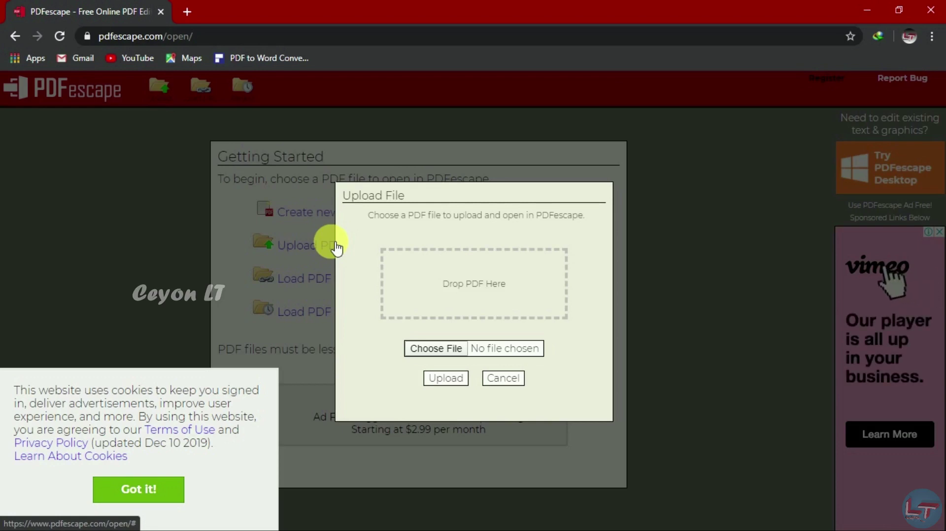
click(444, 353)
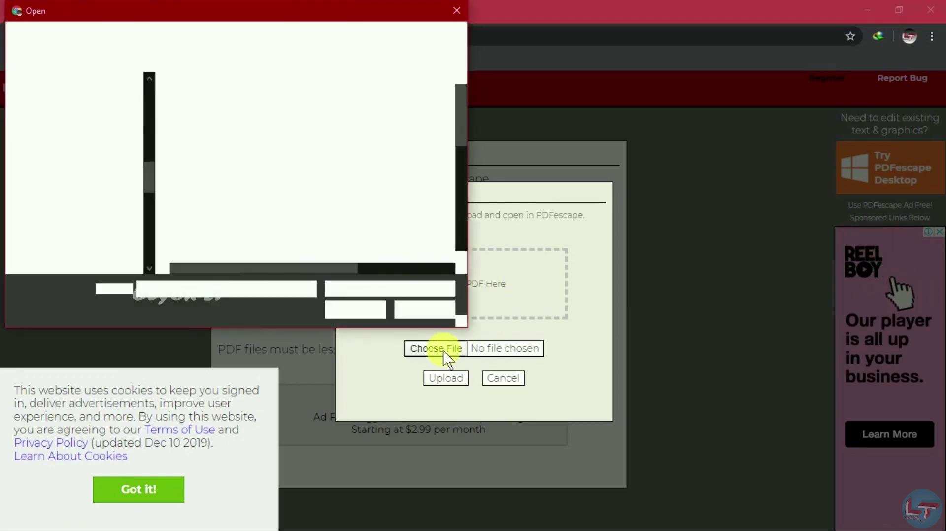
click(244, 149)
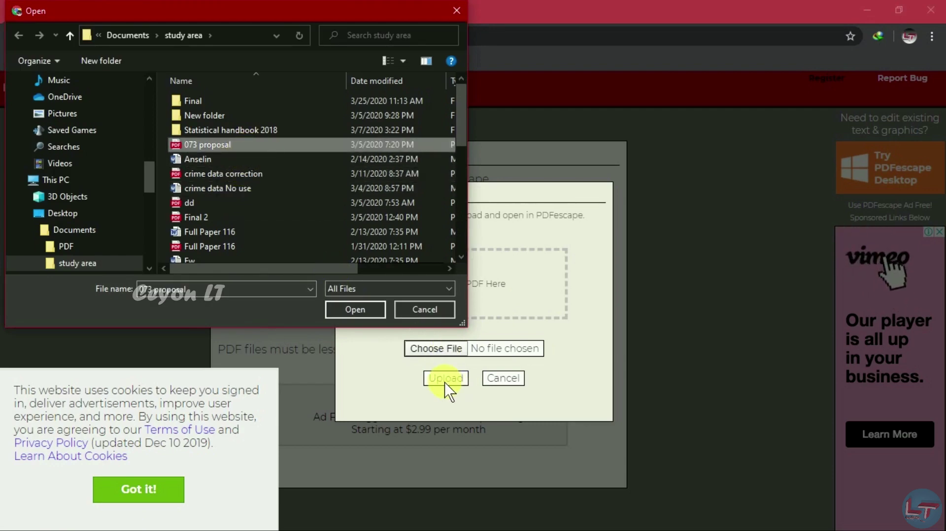
click(363, 310)
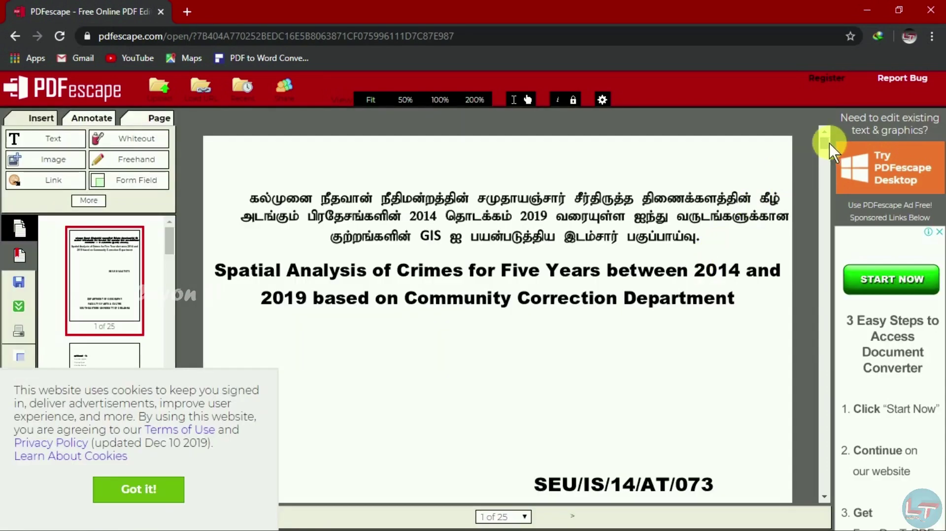
Examine the insertion, annotation and page tools, browse the page thumbnails, view page 4 and return to page 1
mouse_move(825, 143)
mouse_down()
mouse_move(832, 187)
mouse_move(827, 145)
mouse_up()
click(15, 133)
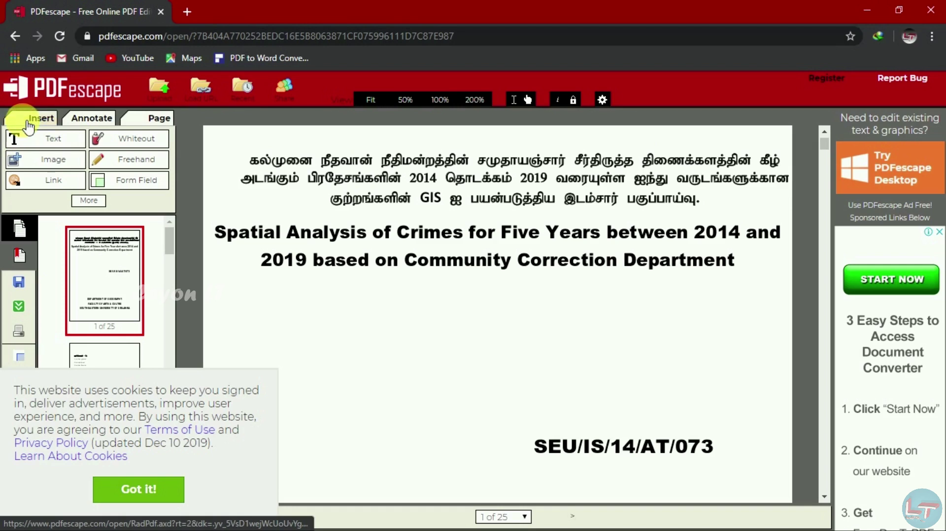
click(90, 123)
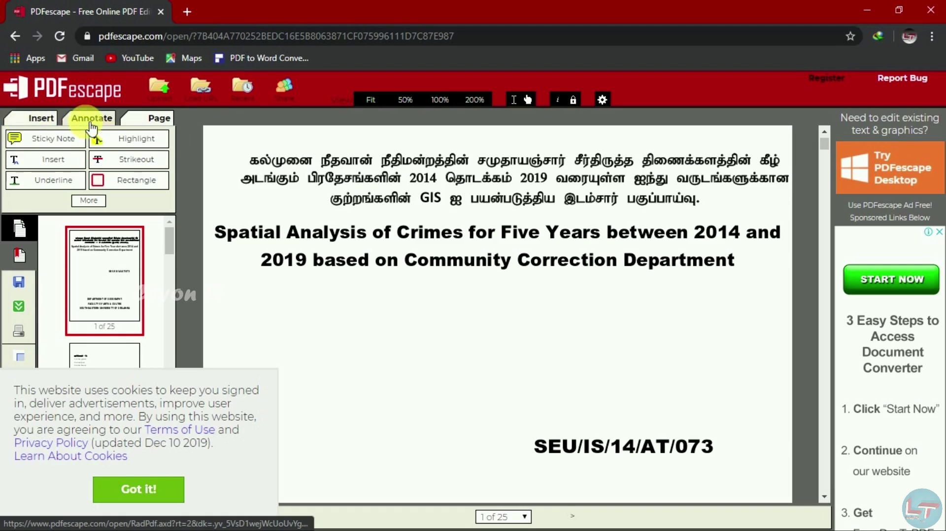
click(140, 121)
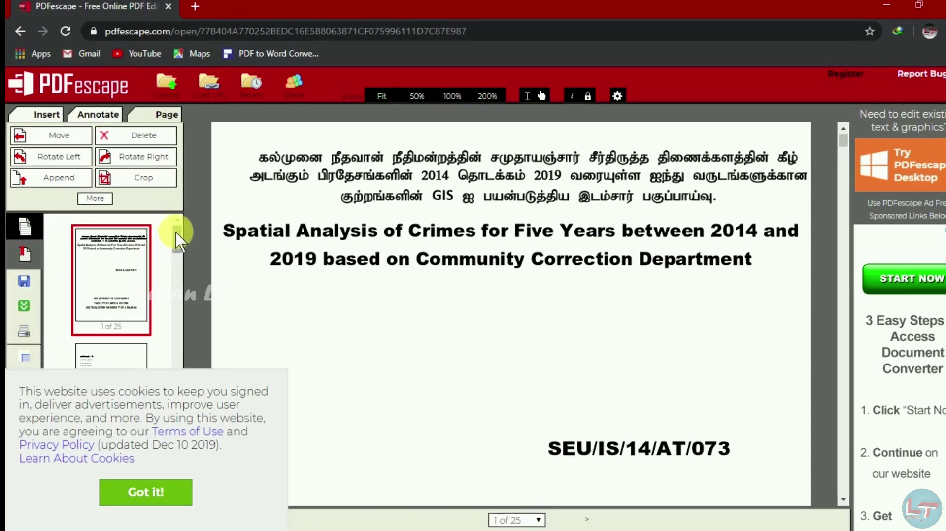
drag(170, 232, 173, 272)
drag(409, 244, 410, 224)
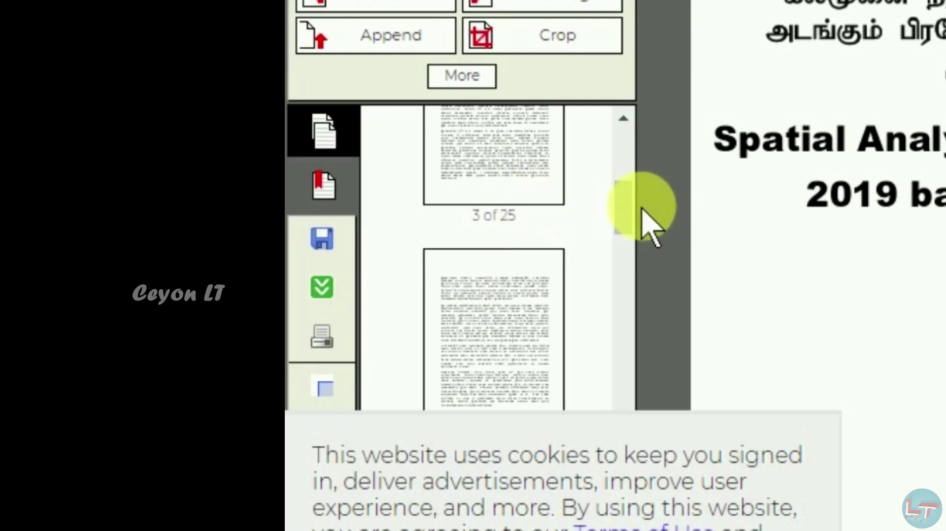
drag(627, 197, 627, 205)
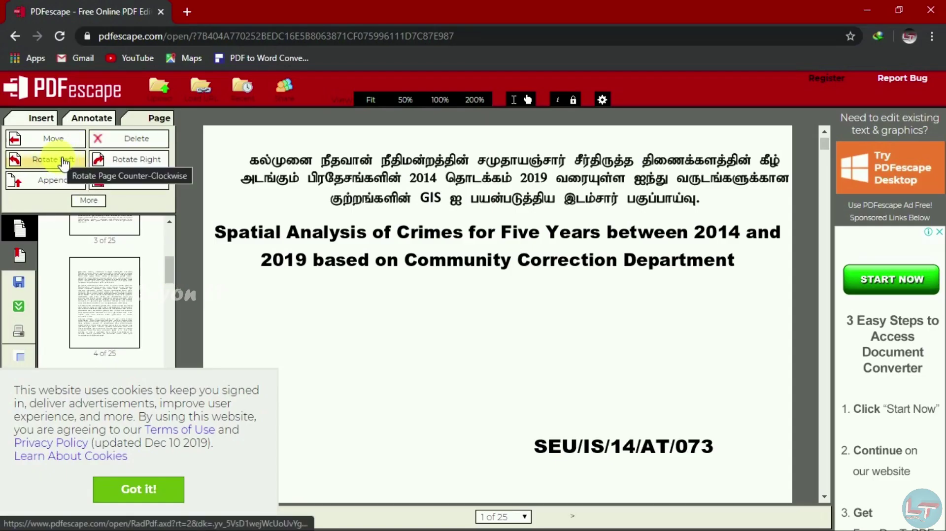
click(105, 286)
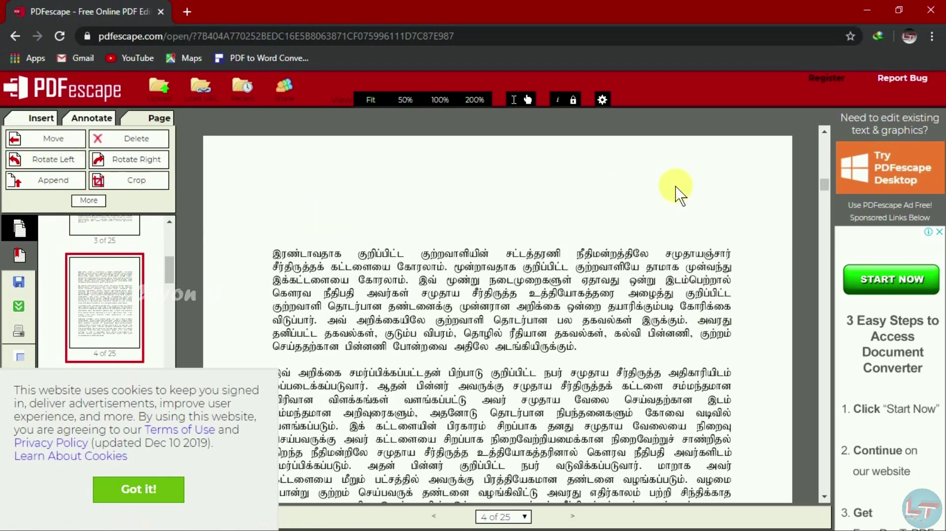
drag(825, 185, 823, 136)
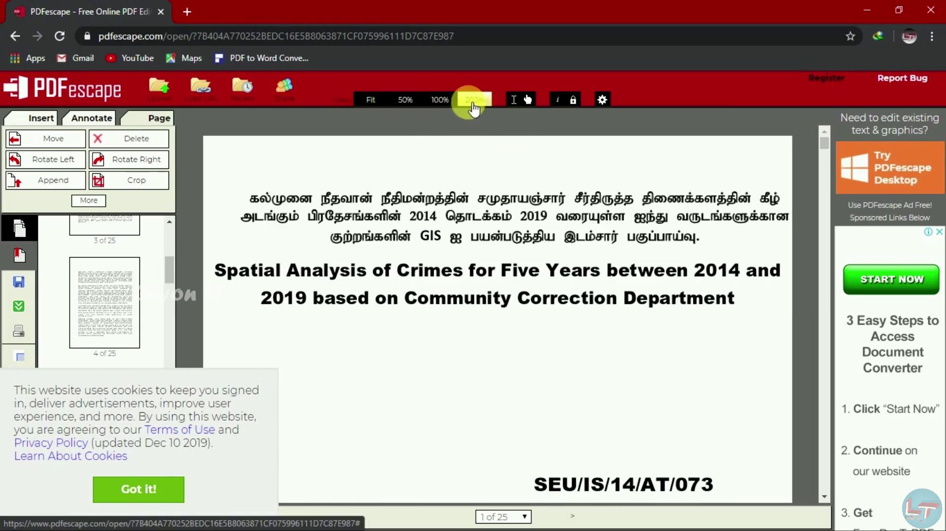
Review the document security options and close them without enabling encryption
click(572, 100)
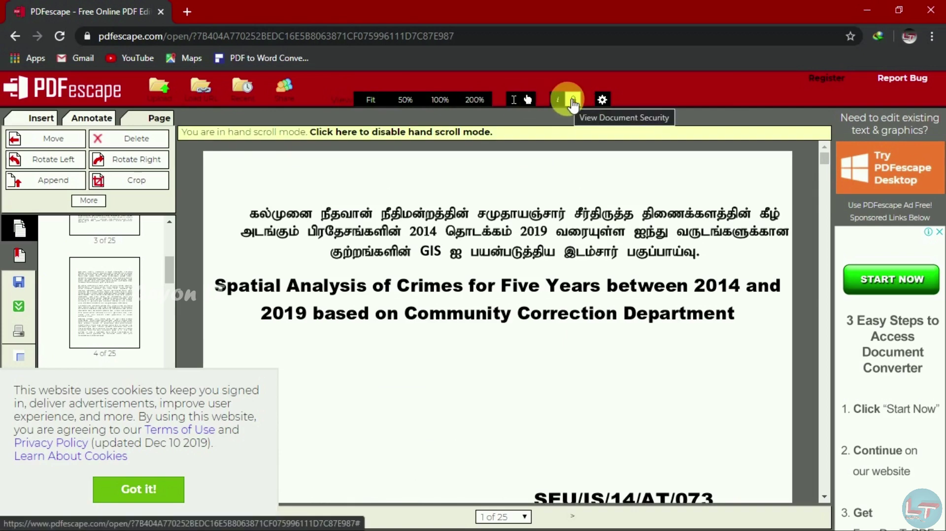
click(572, 102)
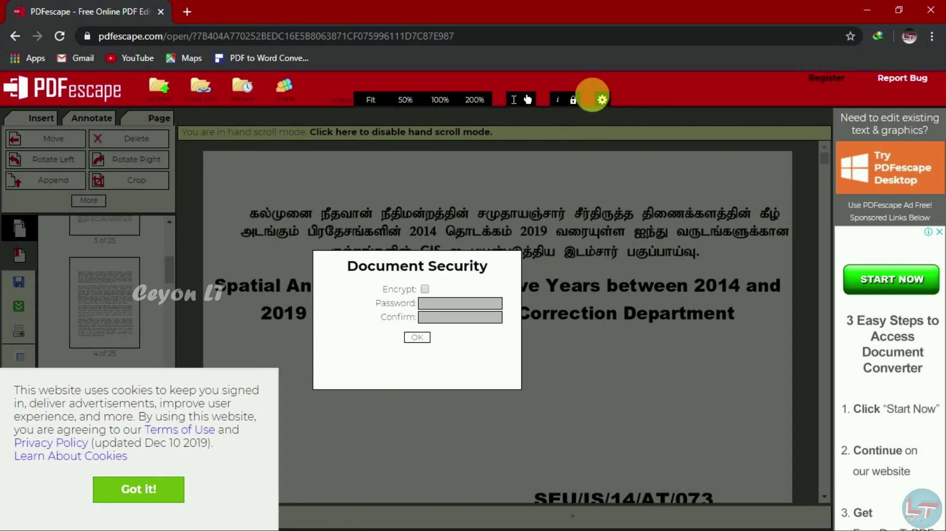
click(578, 101)
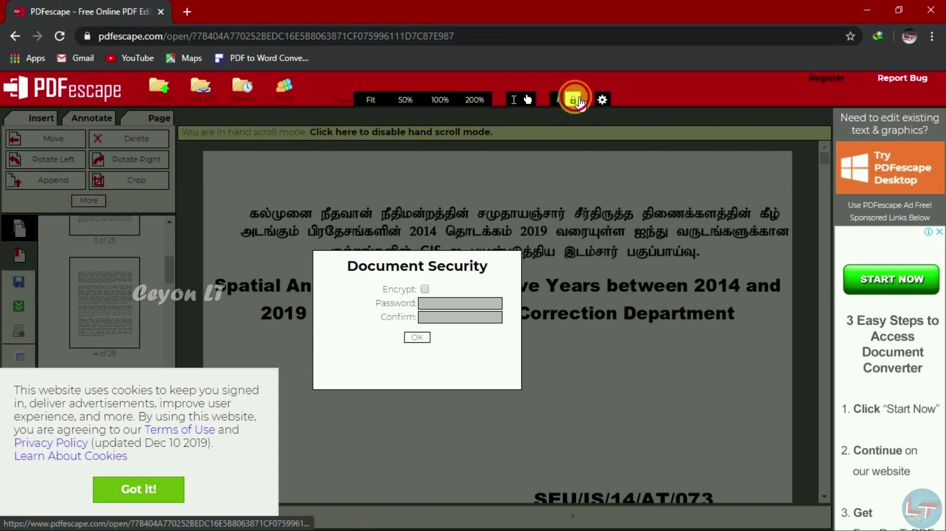
click(417, 337)
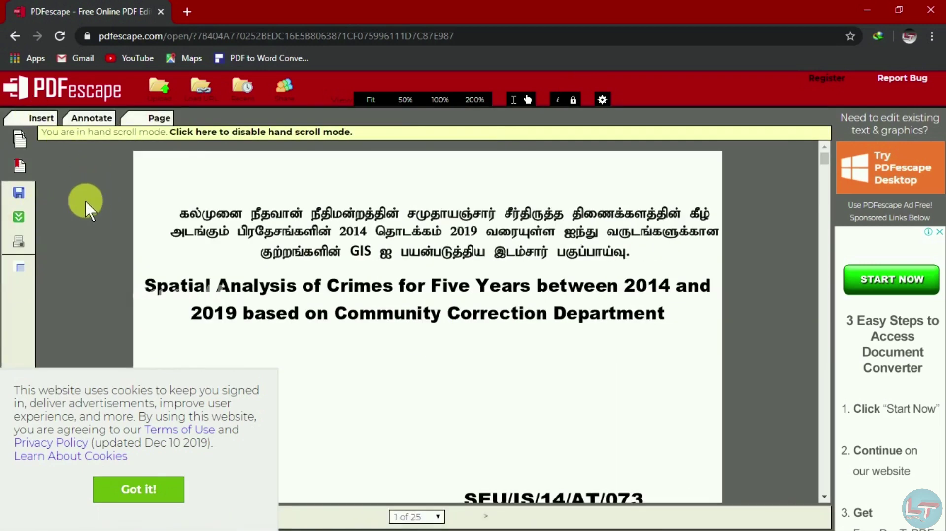
Insert a wide text box reading "Local Tech" below the English title on page 1
mouse_move(25, 143)
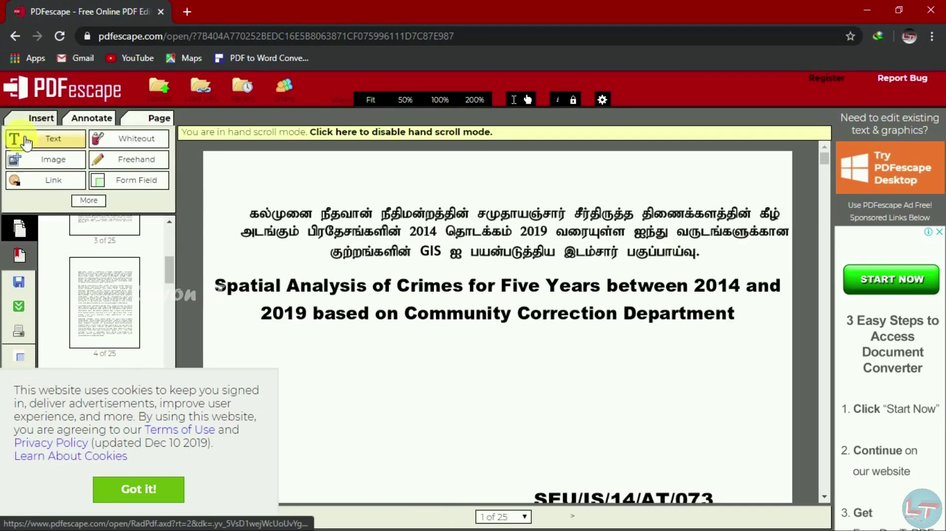
click(64, 143)
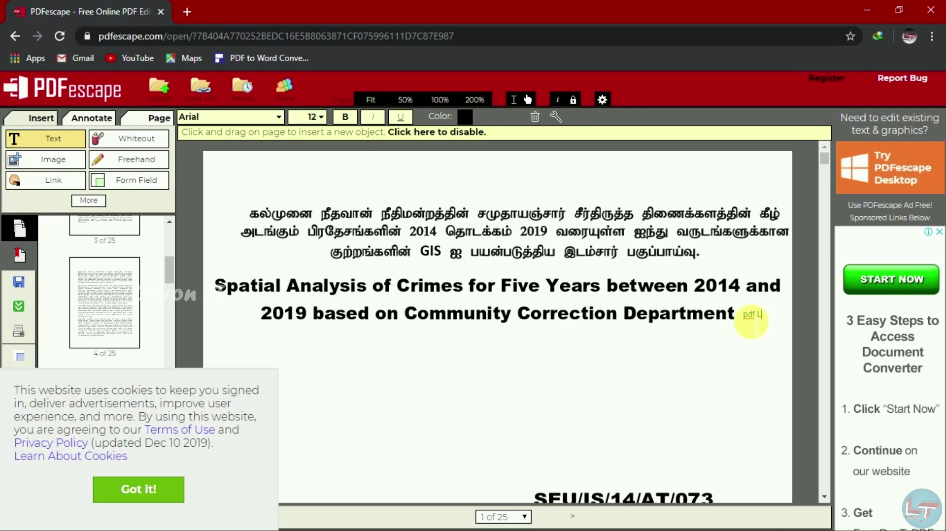
drag(358, 354, 694, 437)
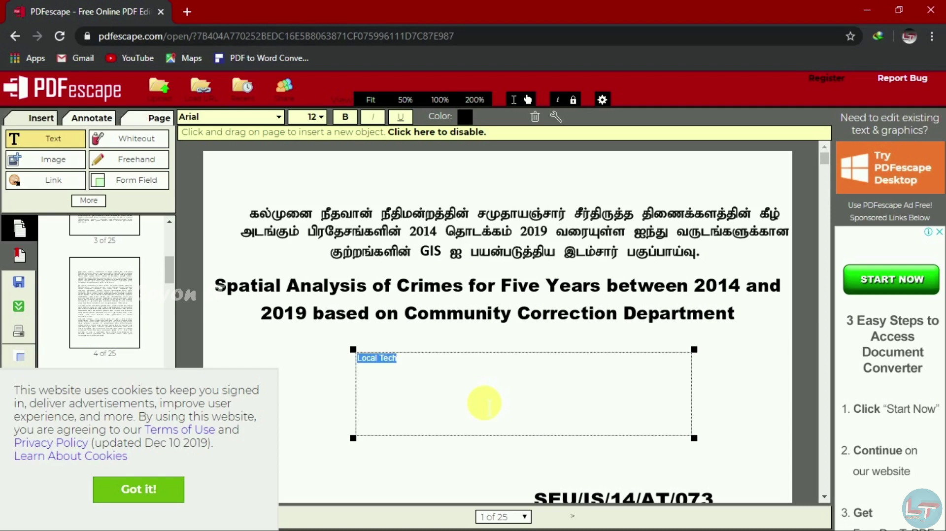
Set the "Local Tech" text to size 40 in the Times New Roman font
click(321, 118)
drag(318, 143, 321, 209)
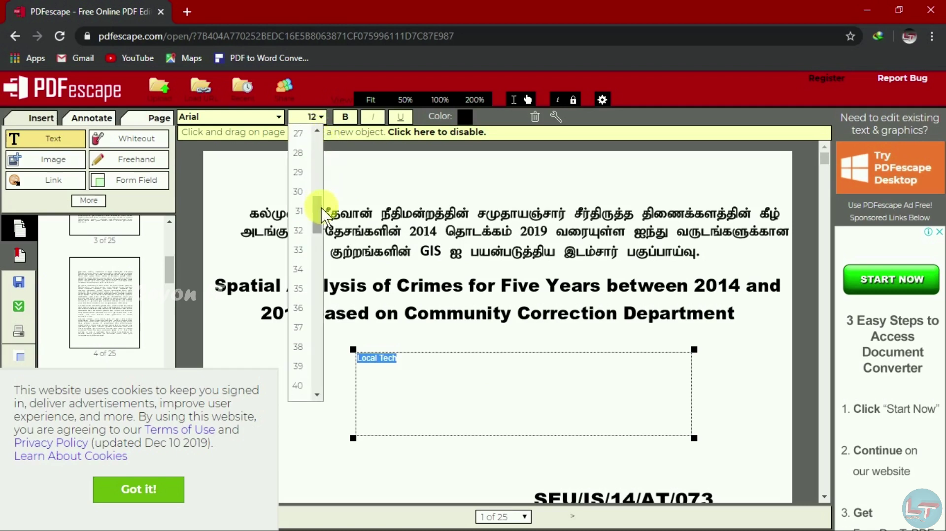
click(305, 386)
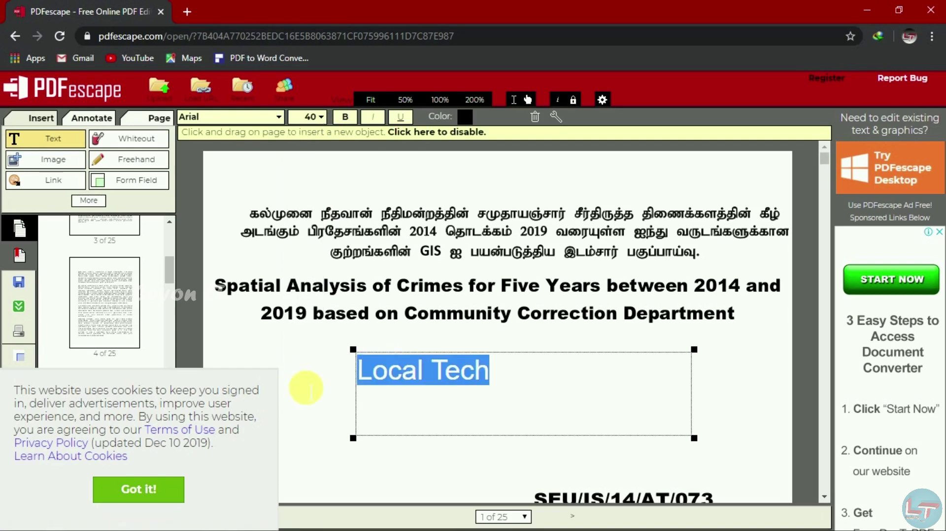
click(279, 117)
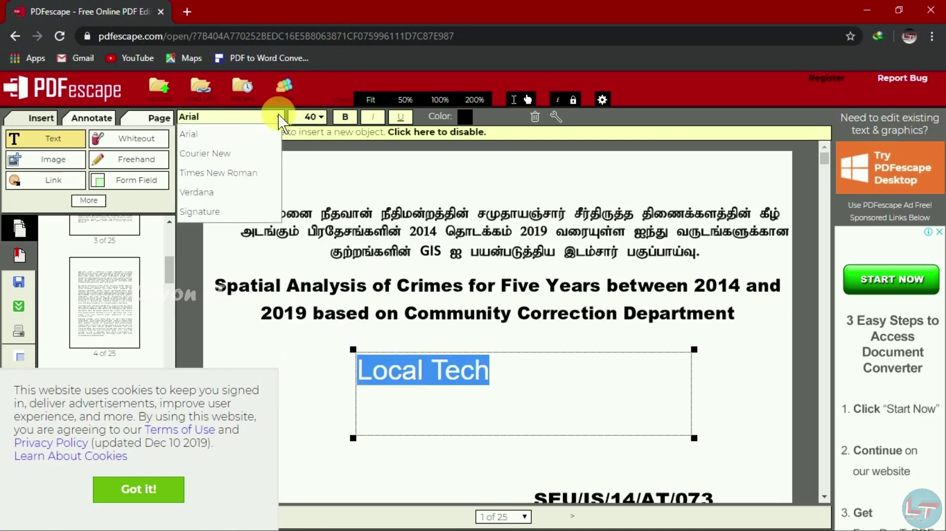
click(260, 173)
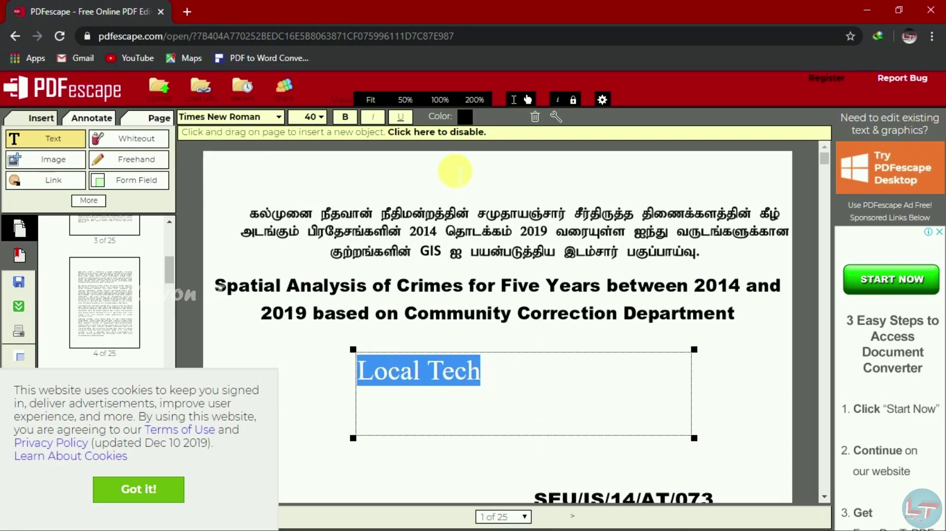
Make the "Local Tech" text bold and colour it red
click(344, 118)
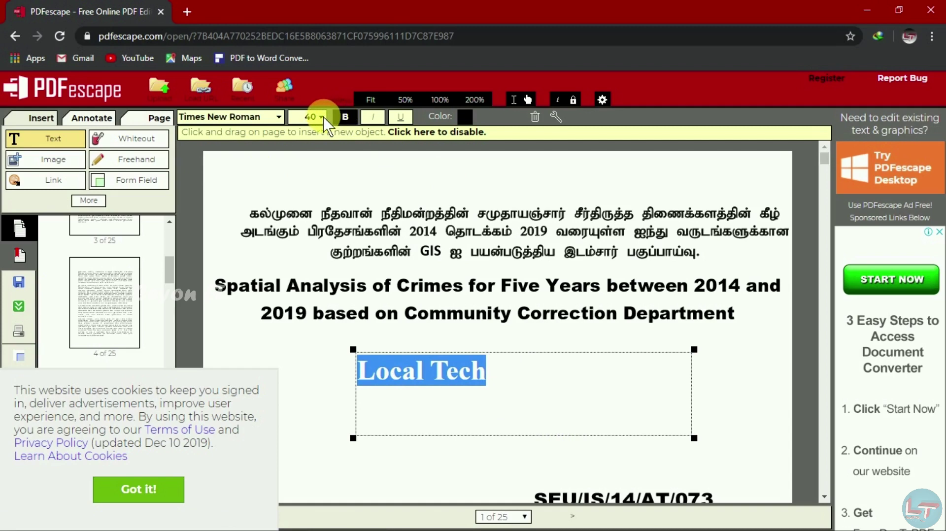
click(318, 118)
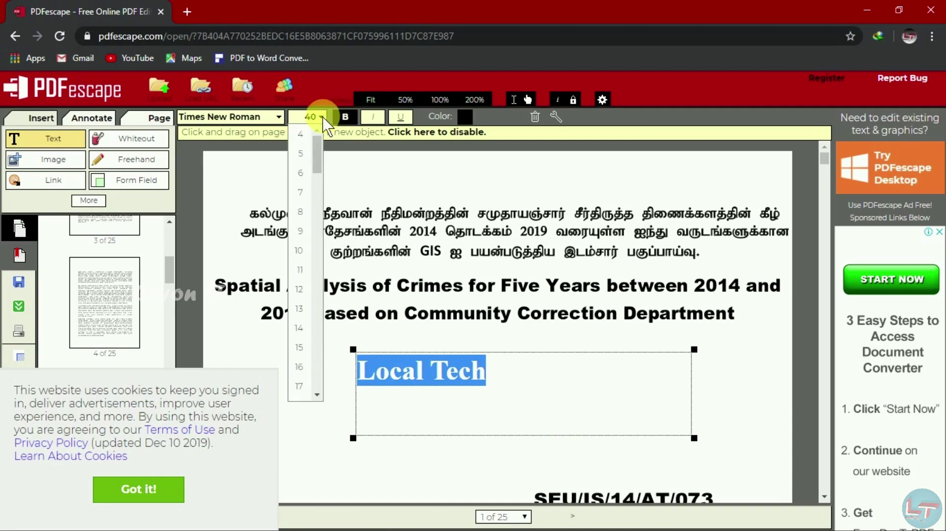
click(465, 116)
click(471, 158)
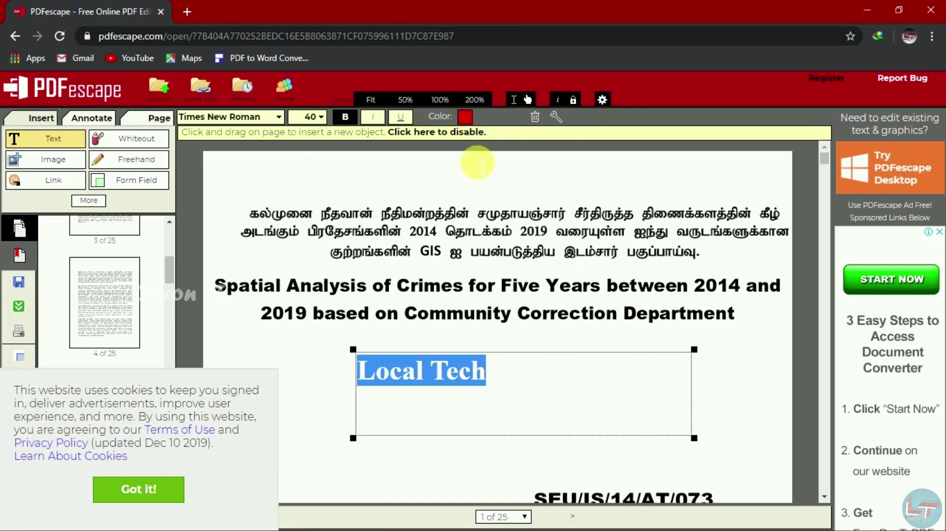
click(513, 404)
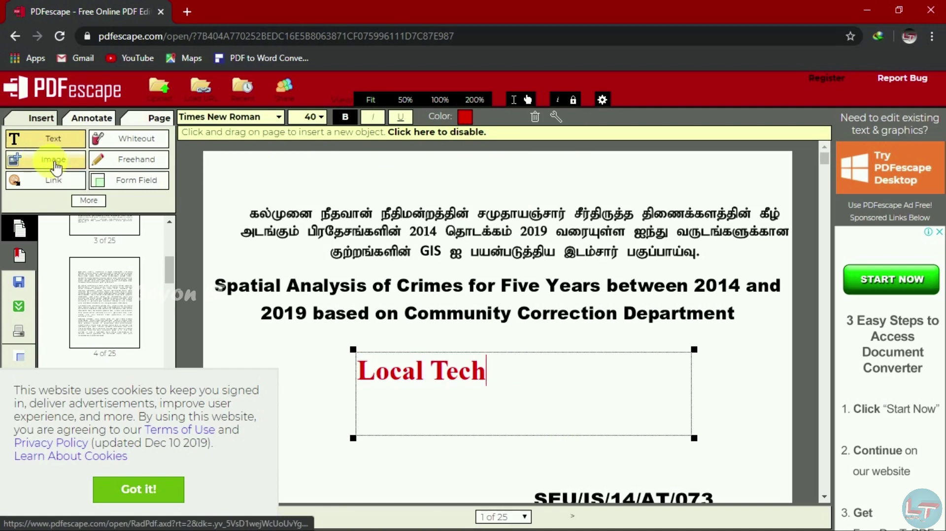
Cover the Tamil title at the top of page 1 with whiteout rectangles until all its lines are hidden
click(129, 141)
drag(245, 207, 792, 269)
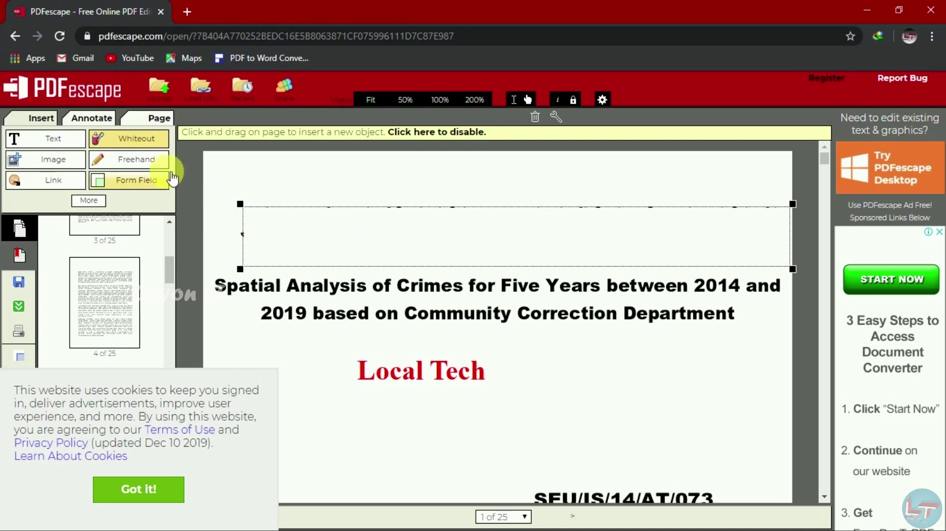
drag(224, 215, 287, 248)
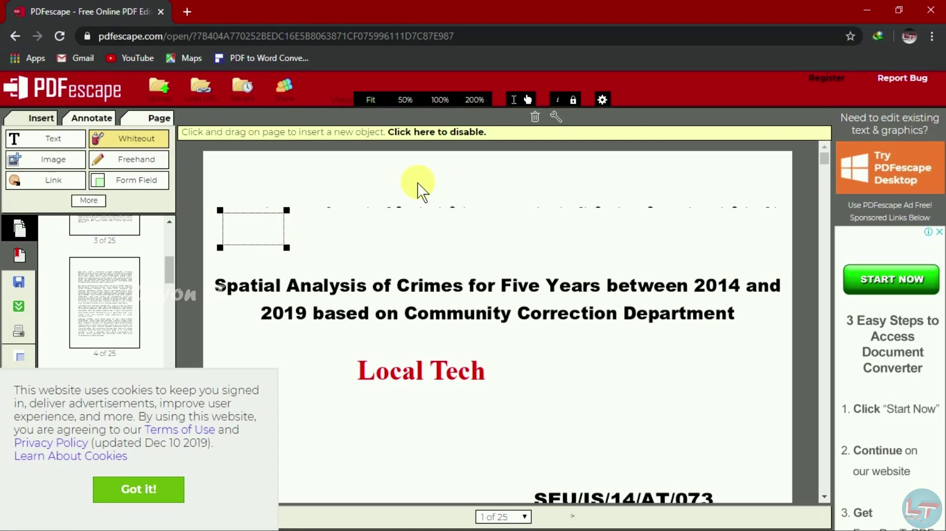
drag(241, 174, 784, 248)
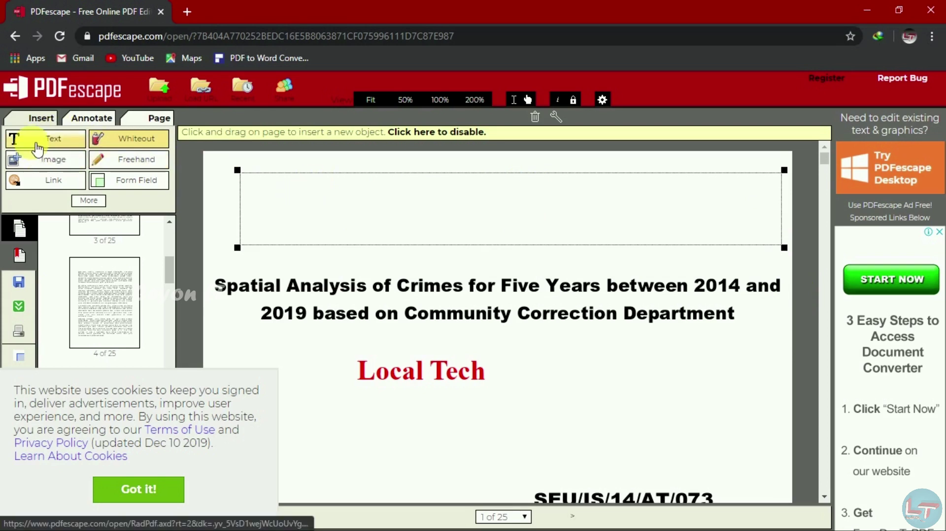
Insert a wide text box over the whited-out title area reading "Alichiddan ippdiyum naama itha alichikalam"
click(18, 143)
drag(250, 188, 772, 240)
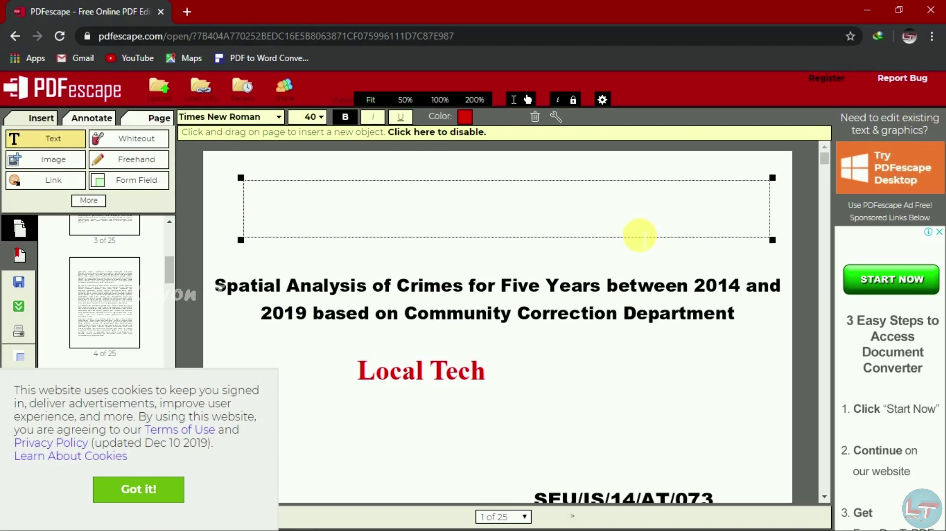
text(Alich9)
key(BackSpace)
text(iddan)
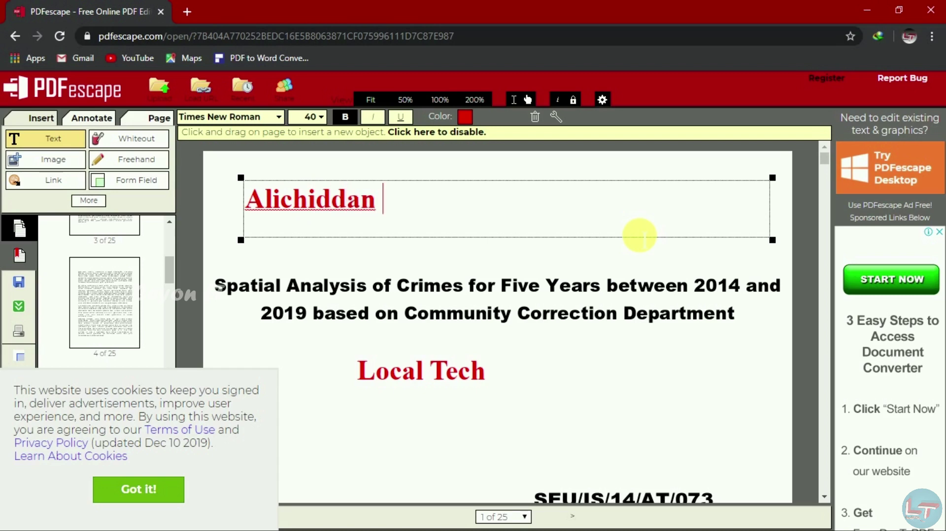
text( ippdiyum naama itha alichikalam)
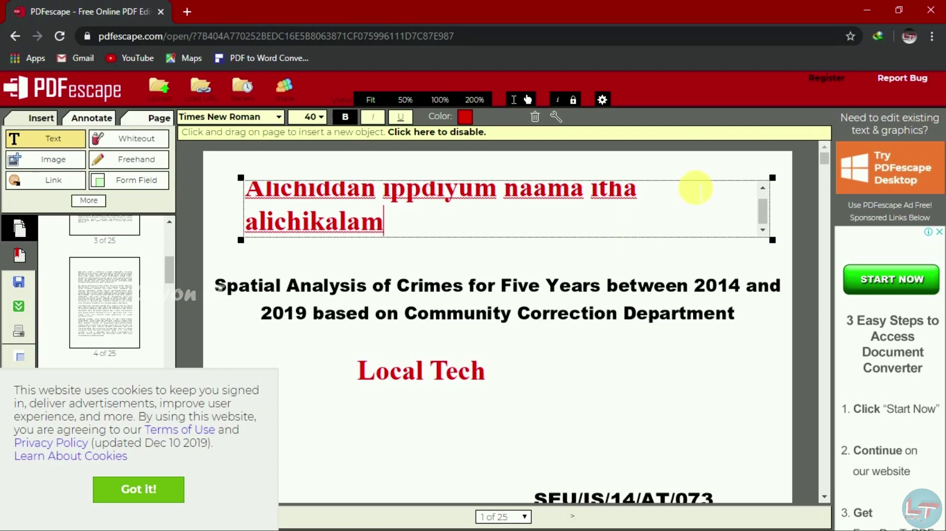
click(504, 359)
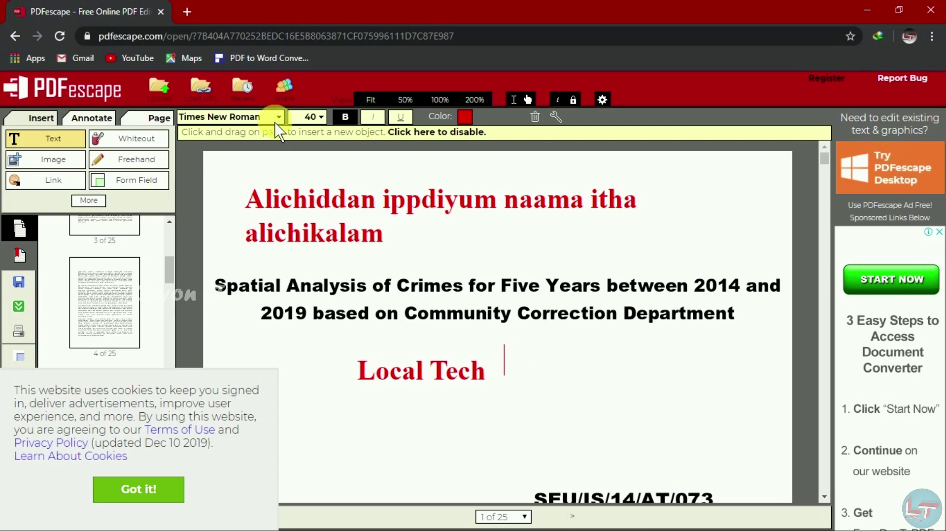
Draw red freehand scribbles across the new two-line text at the top of page 1
click(126, 162)
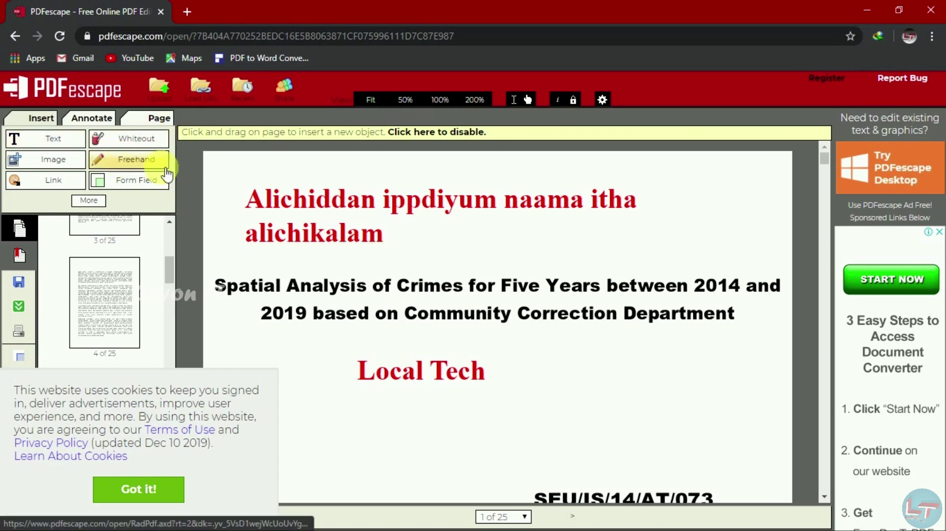
mouse_move(284, 216)
mouse_down()
mouse_move(429, 259)
mouse_move(485, 186)
mouse_move(433, 205)
mouse_move(482, 203)
mouse_move(432, 255)
mouse_up()
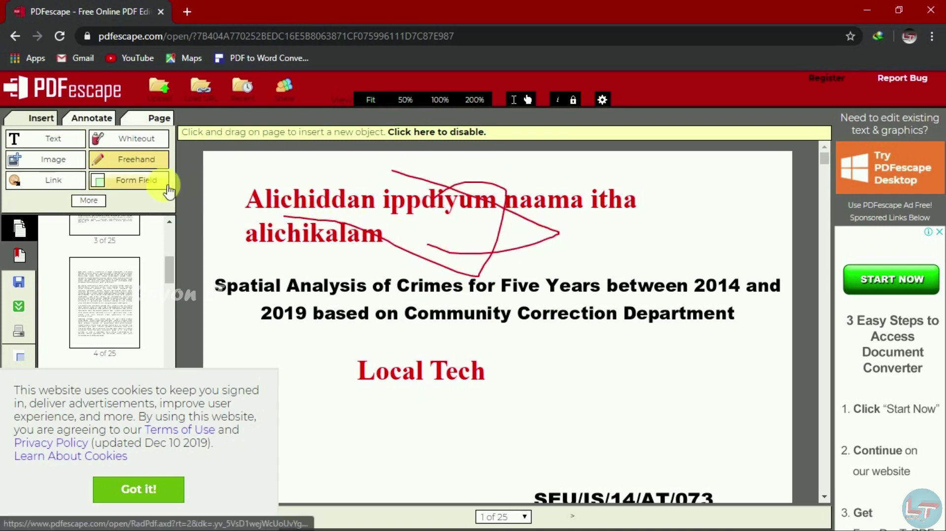
View the form field creation options, cancel them, and reveal the additional insert tools
click(140, 179)
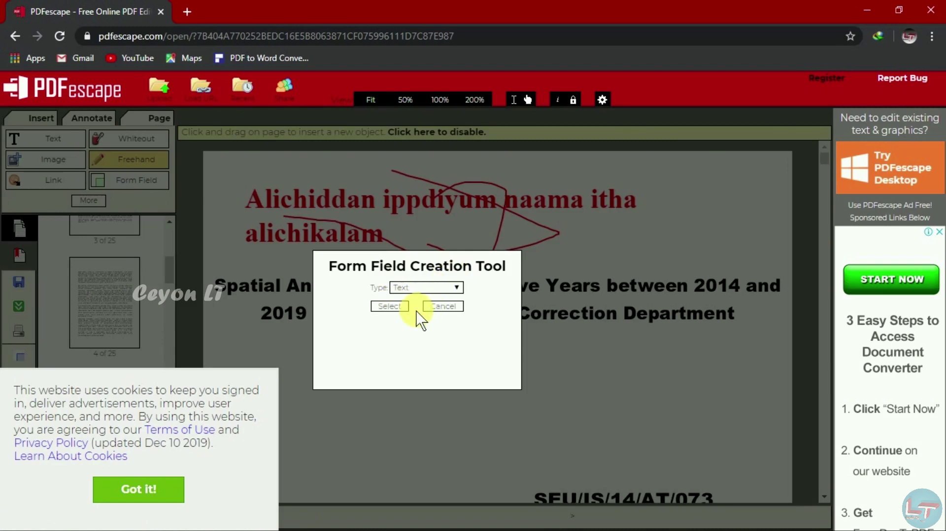
click(442, 306)
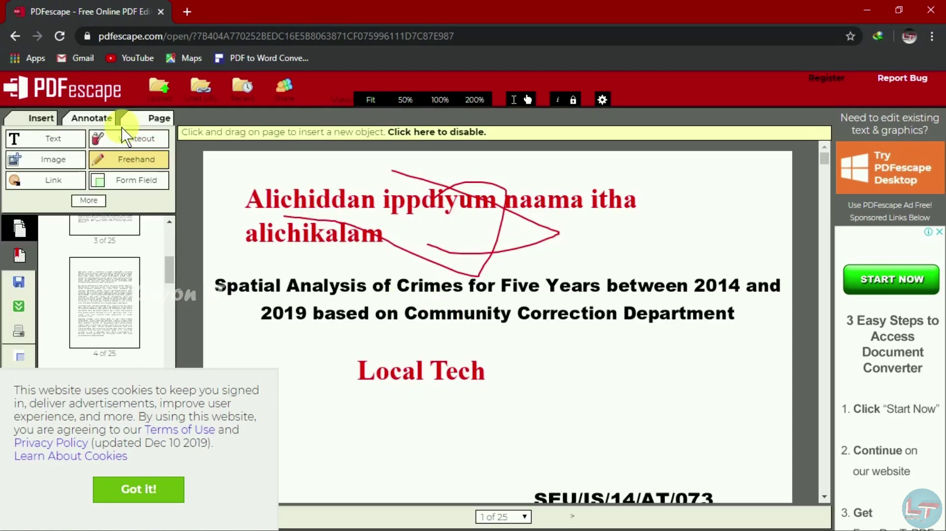
click(87, 200)
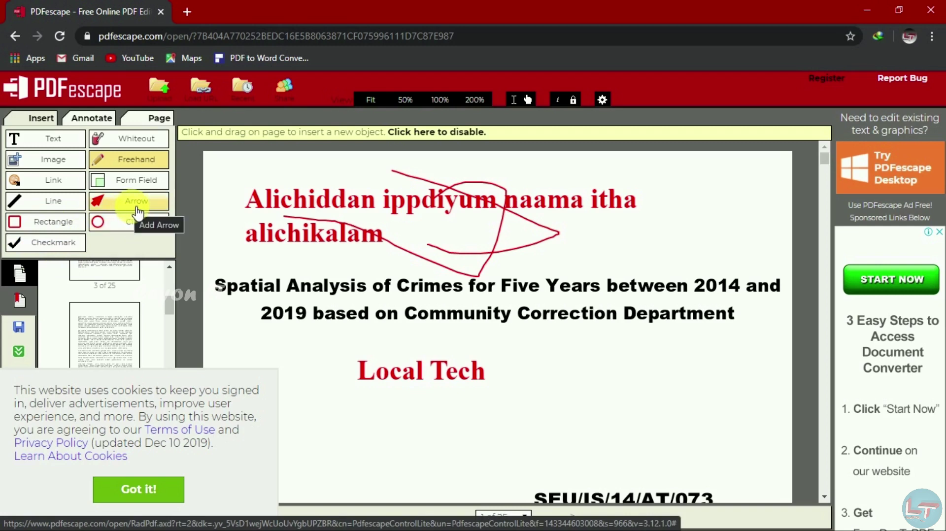
Add a sticky note beside the "Local Tech" text with the comment "Local Tech a youtube channel"
click(97, 126)
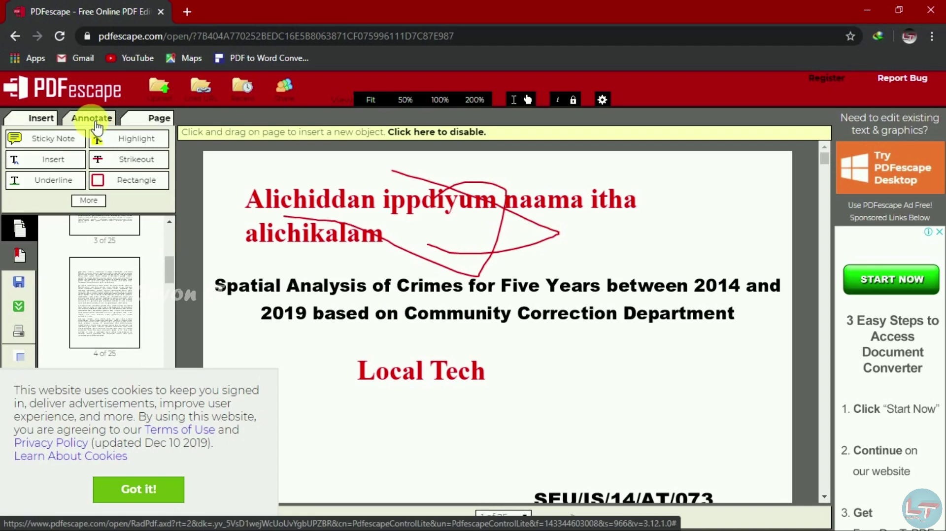
click(66, 146)
drag(528, 341, 610, 380)
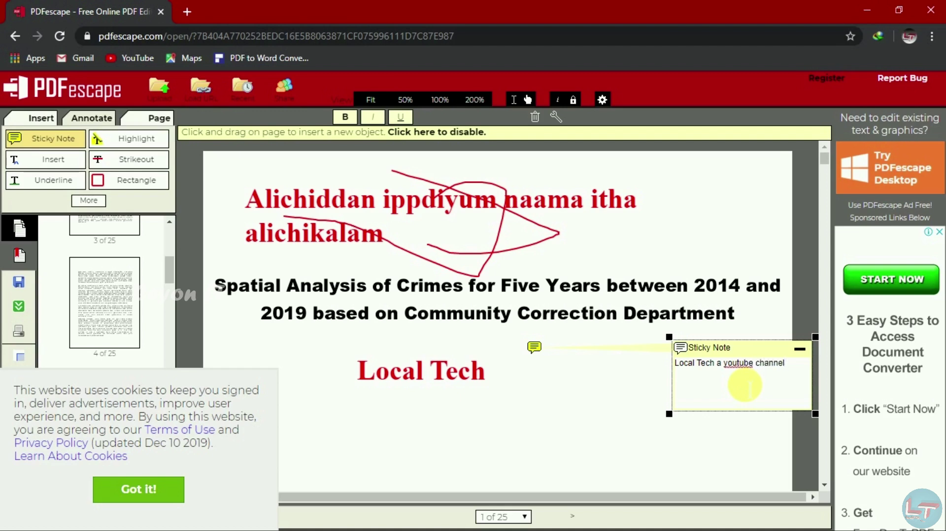
Add a red strikeout annotation beside the "Local Tech" text with the comment "Local Tech"
click(136, 163)
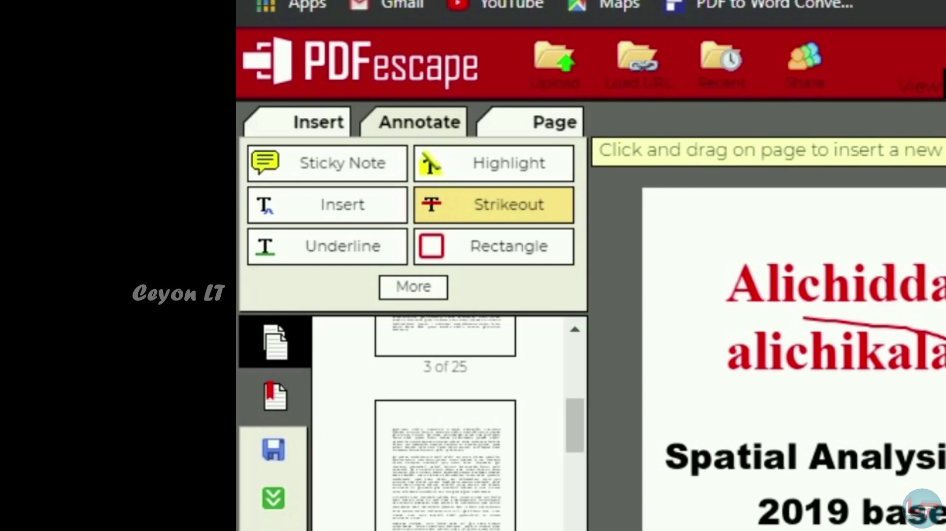
click(537, 375)
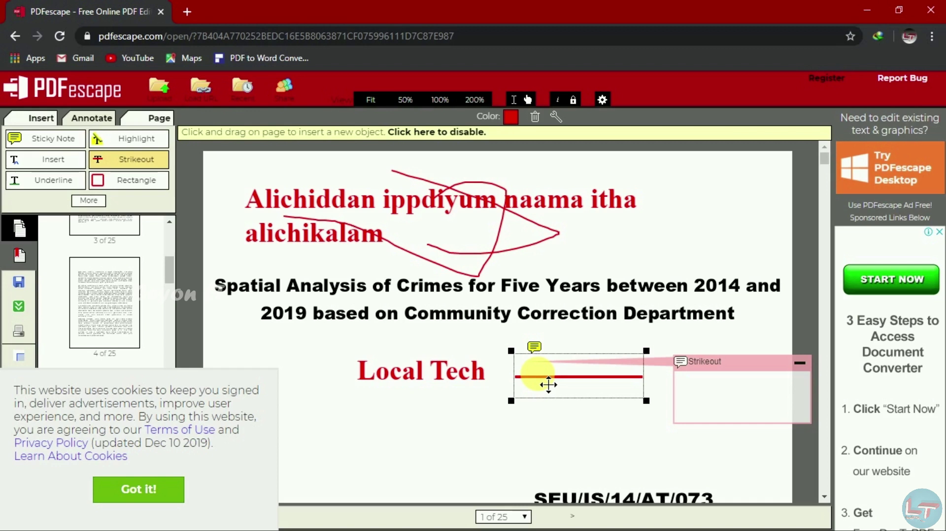
click(745, 386)
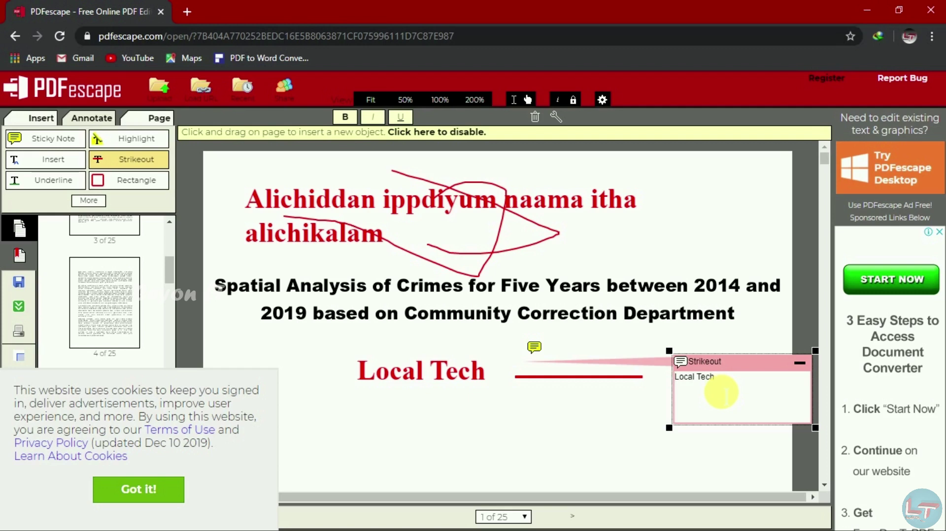
Delete page 1, the annotated title page, from the document
click(140, 119)
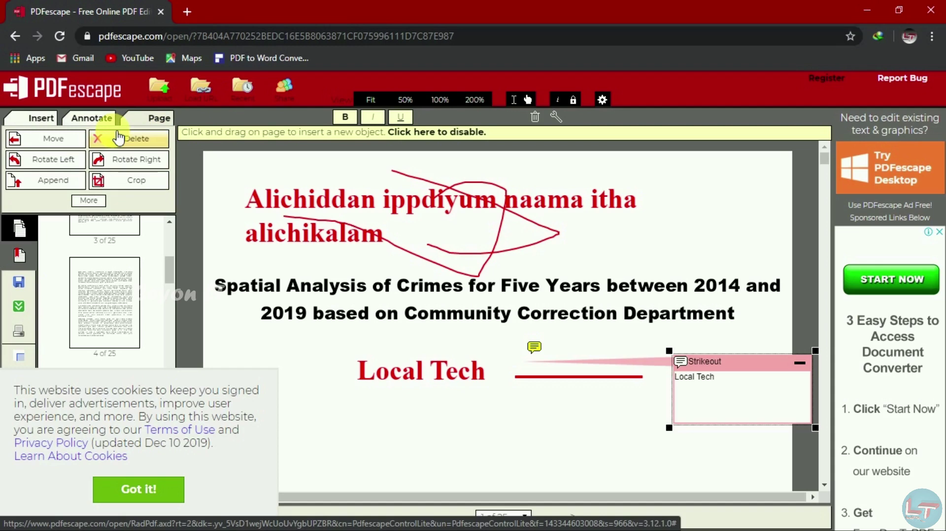
drag(169, 268, 177, 236)
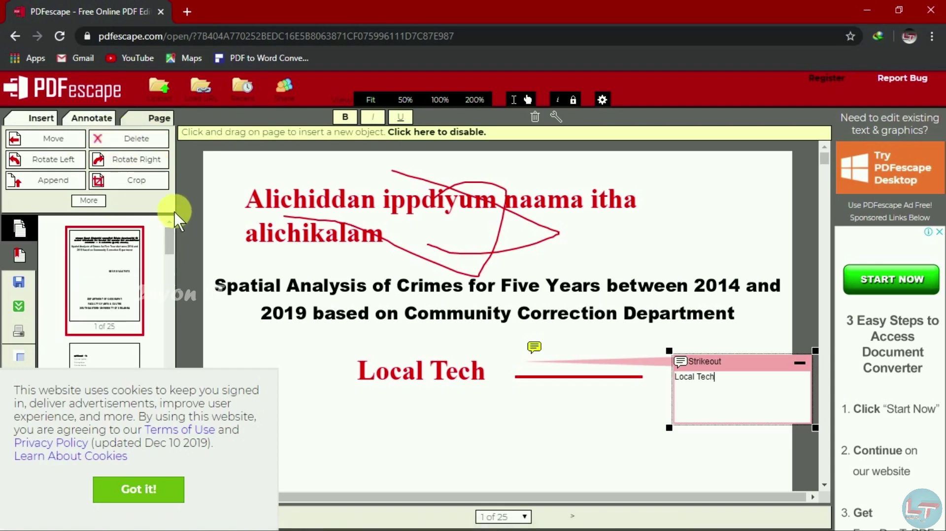
click(143, 143)
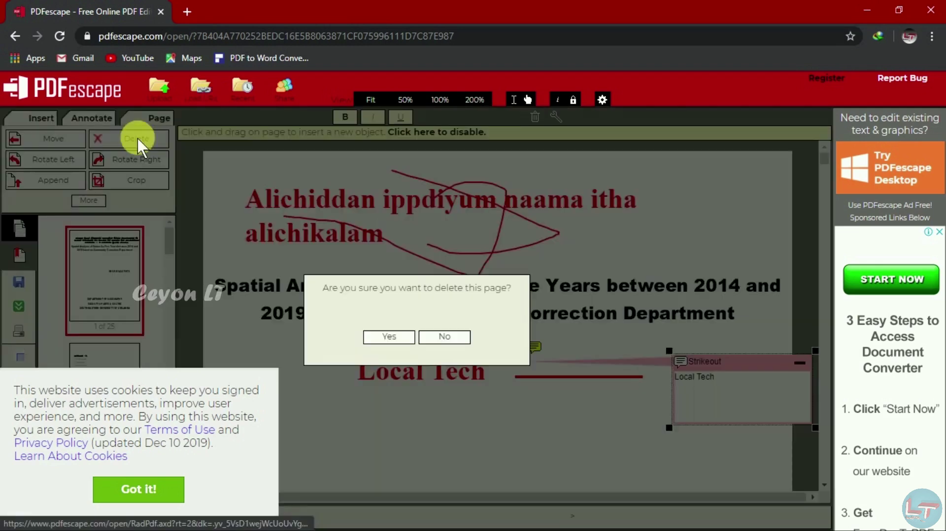
click(390, 337)
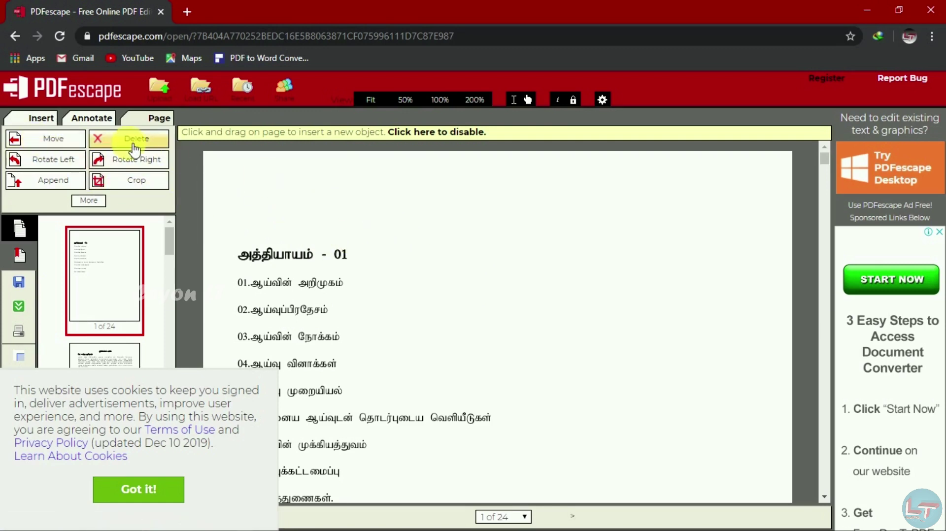
Move the chapter contents page from page 1 to page position 3
click(78, 147)
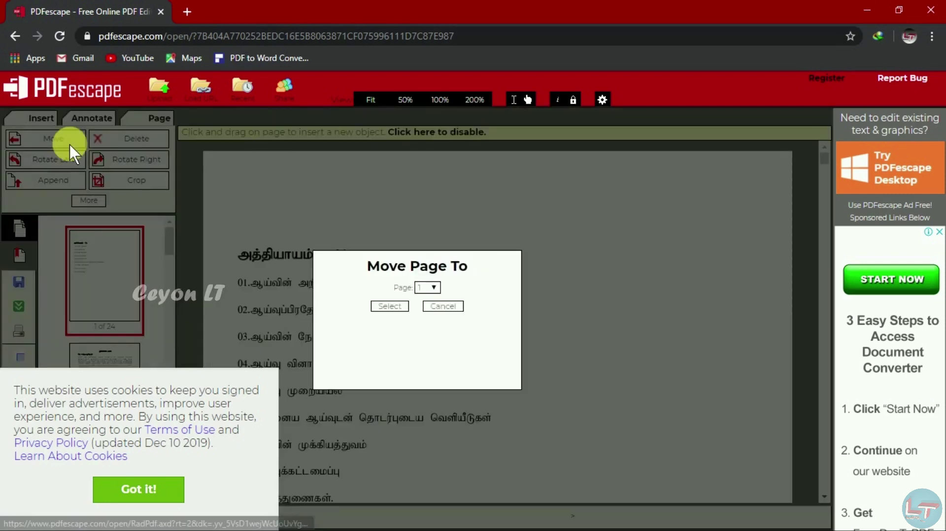
click(434, 286)
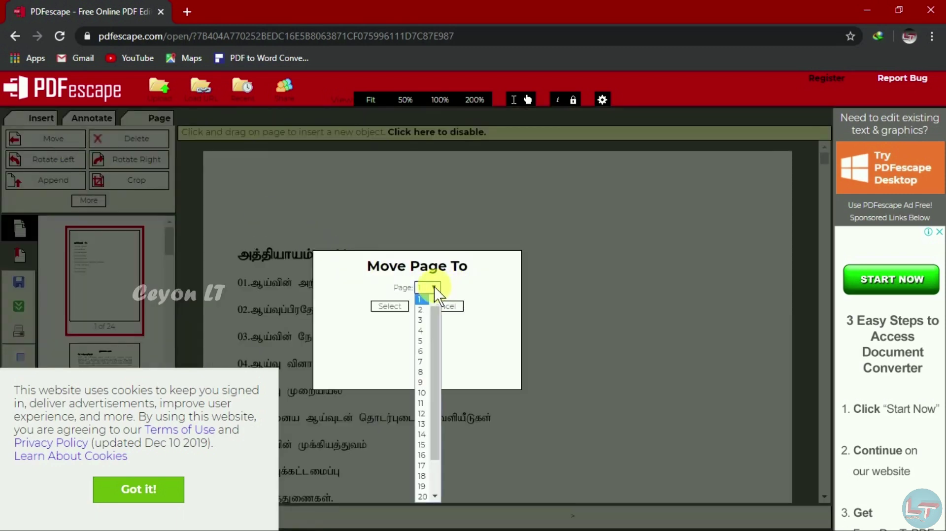
click(427, 321)
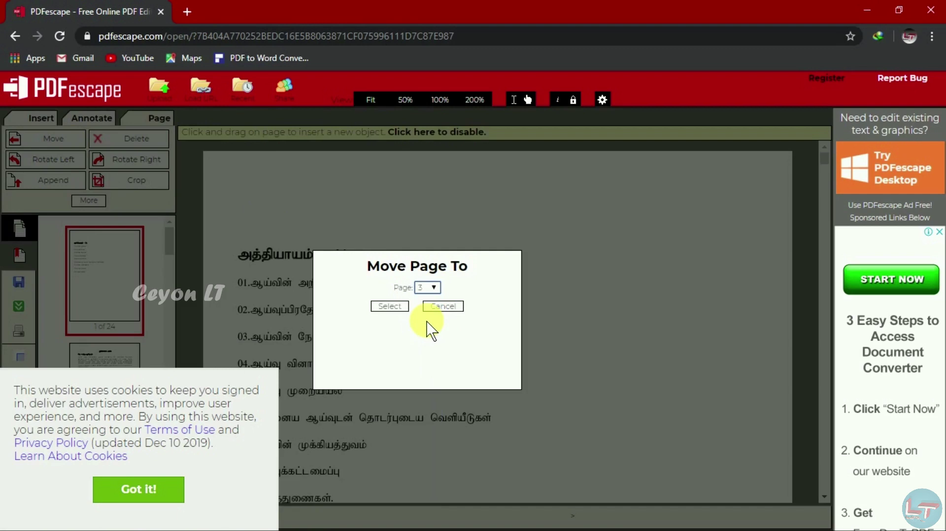
click(394, 308)
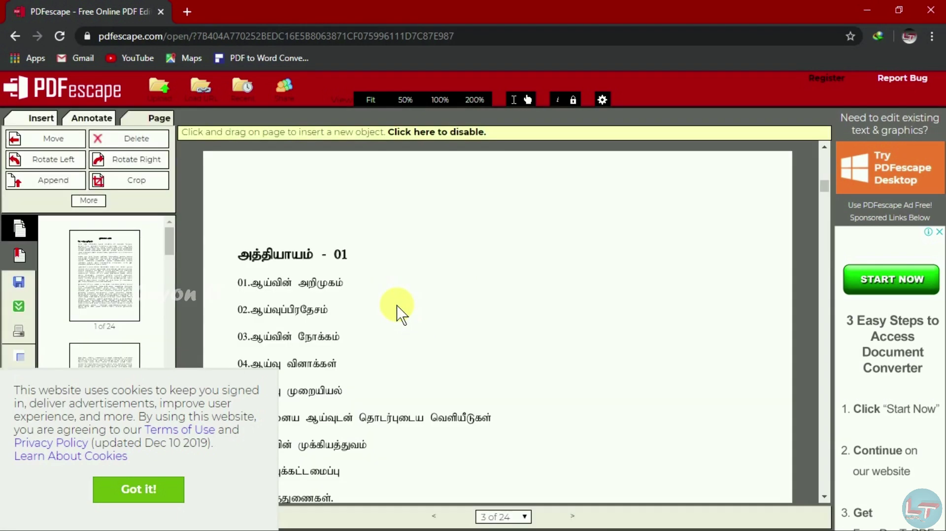
Select the chapter introduction page that is first in the document and move it to page position 3
scroll(172, 254, down, 3)
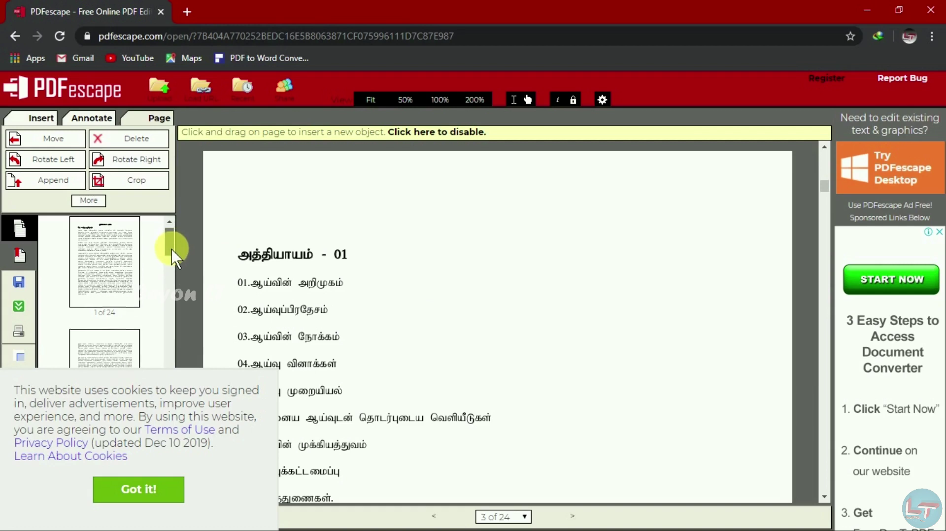
scroll(174, 262, down, 1)
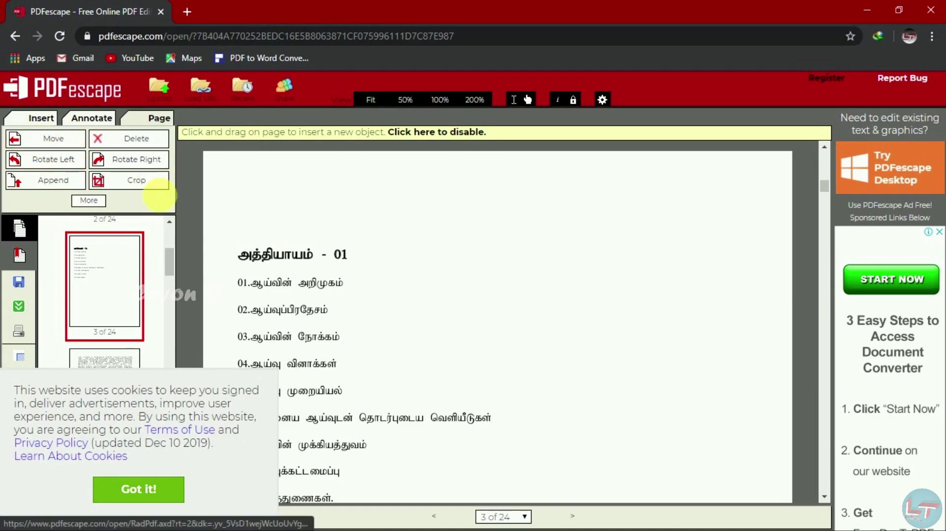
scroll(167, 253, up, 5)
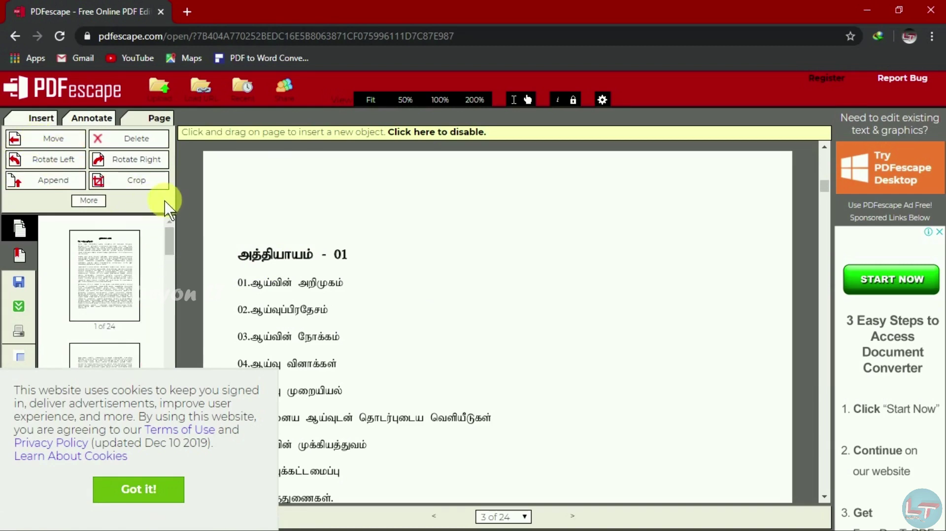
click(121, 269)
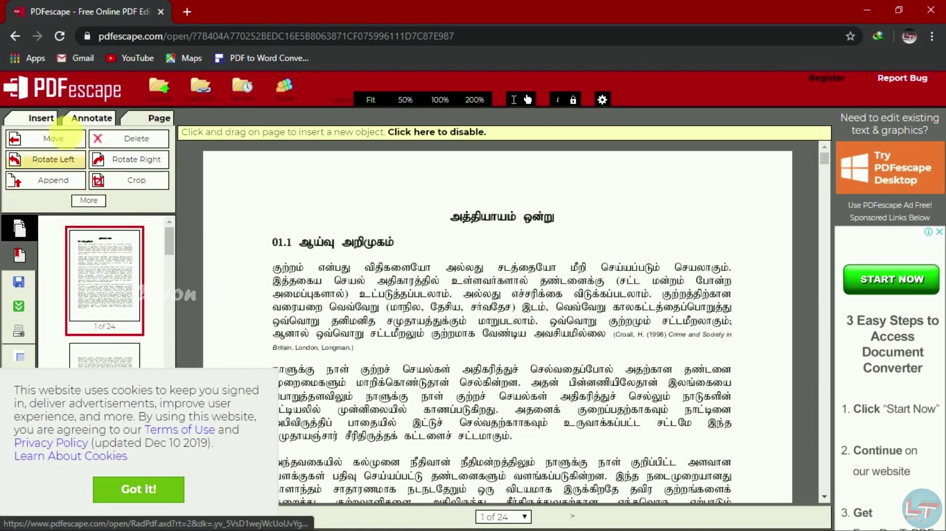
click(58, 139)
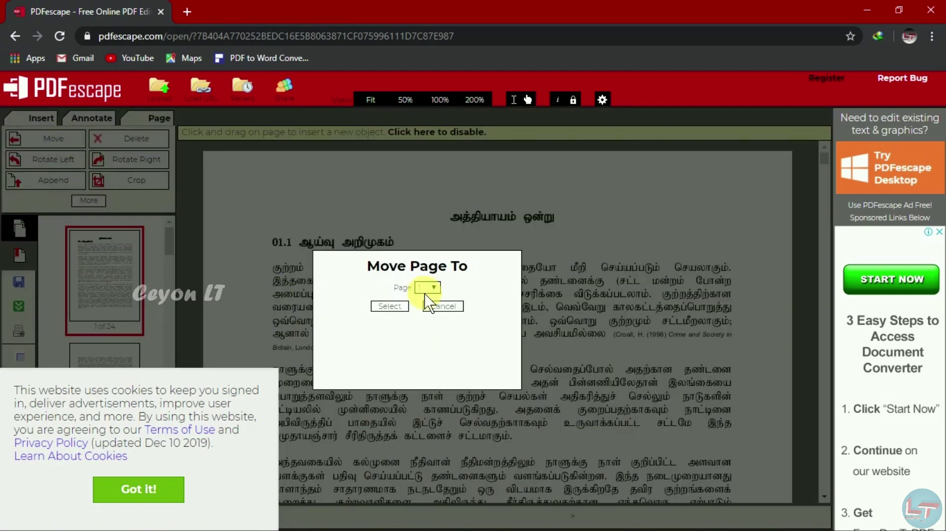
click(435, 287)
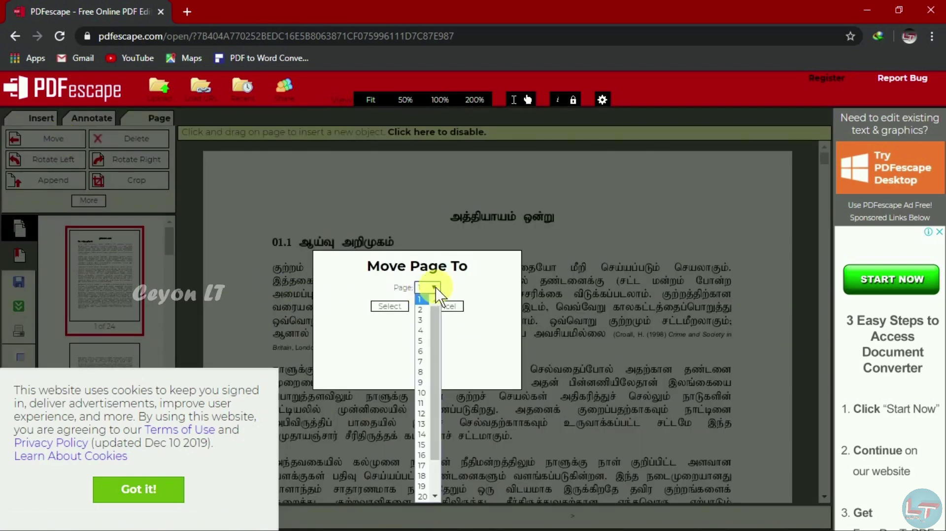
click(423, 318)
click(390, 306)
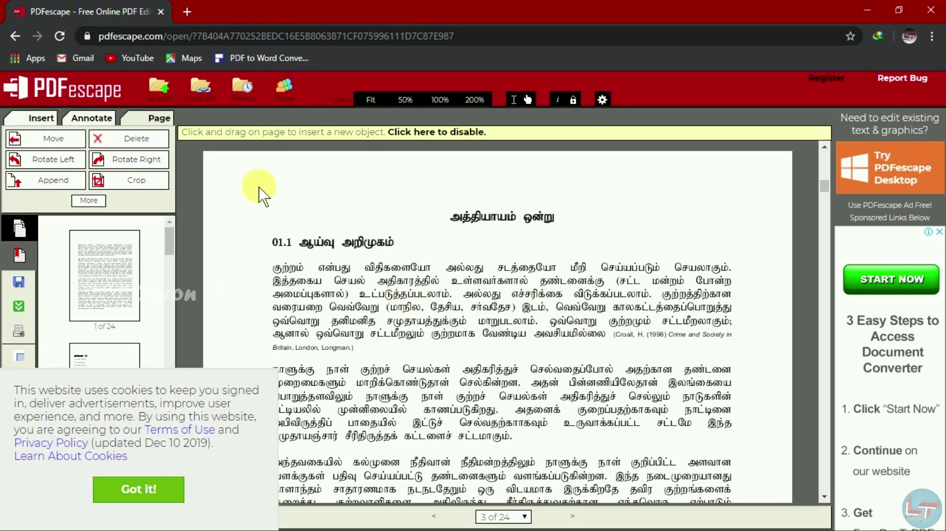
Delete the chapter introduction page at position 3 and check the remaining page thumbnails
click(131, 143)
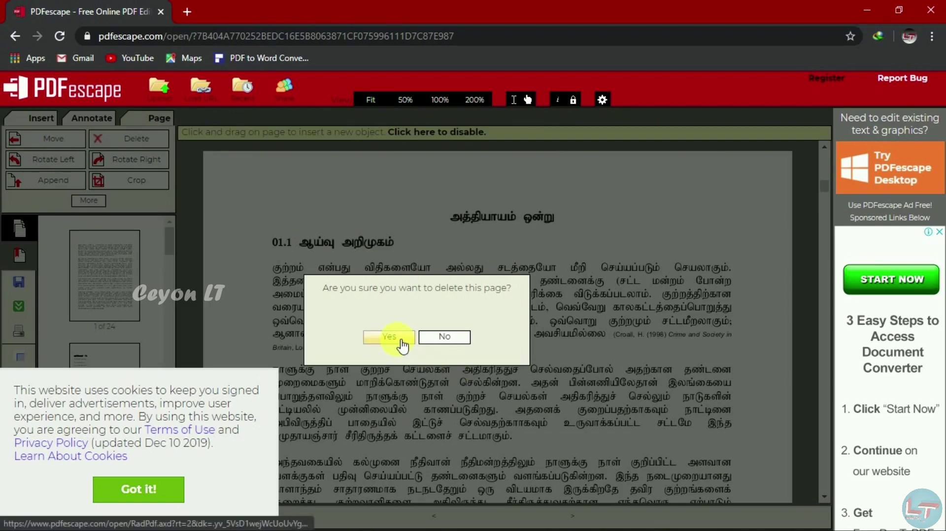
click(393, 338)
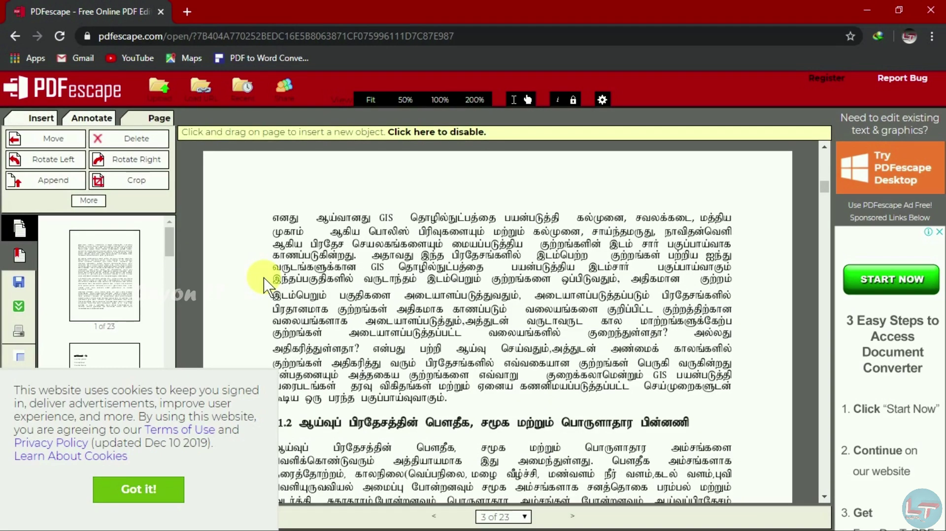
click(176, 250)
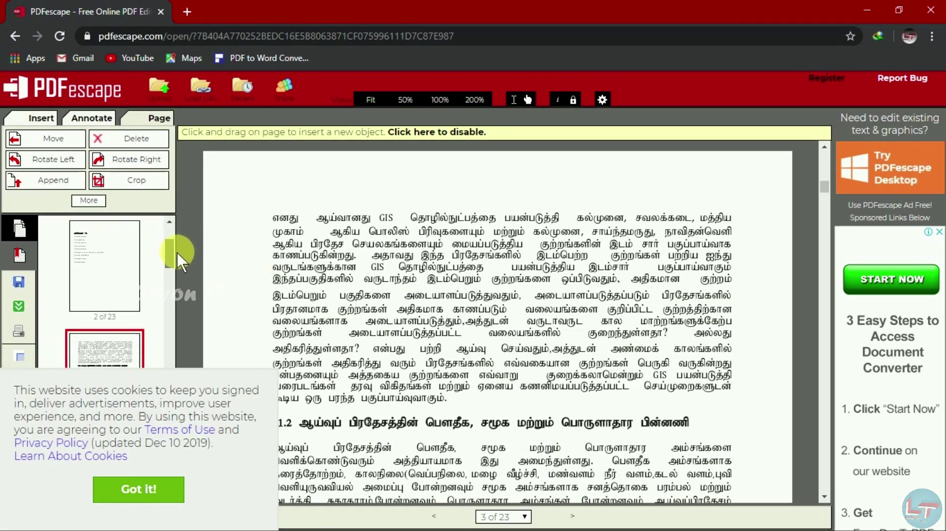
Rotate page 3 to the right in quarter turns through a full turn until it is upright again
drag(180, 233, 182, 244)
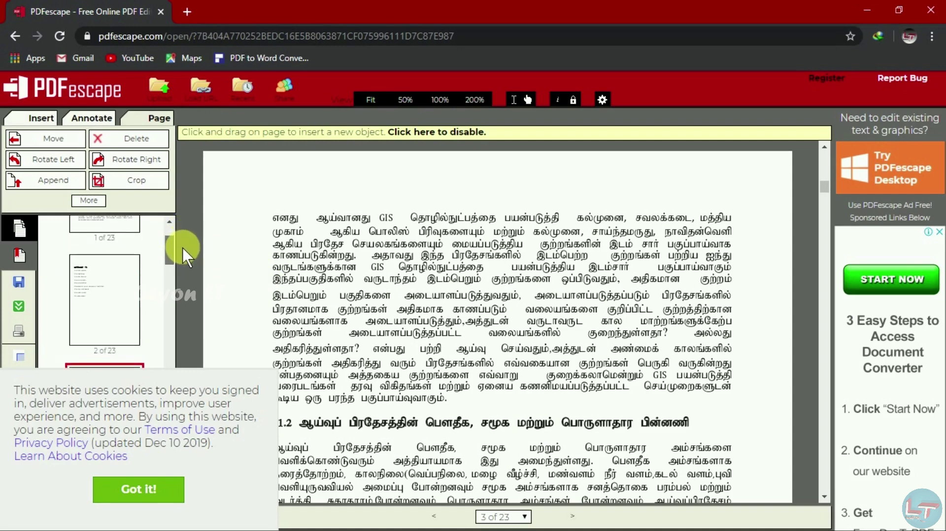
drag(188, 246, 196, 190)
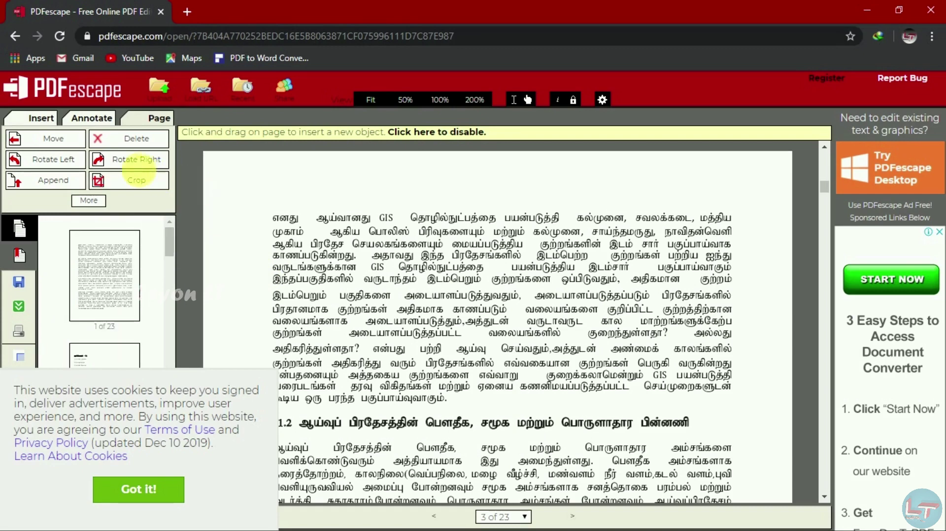
click(132, 170)
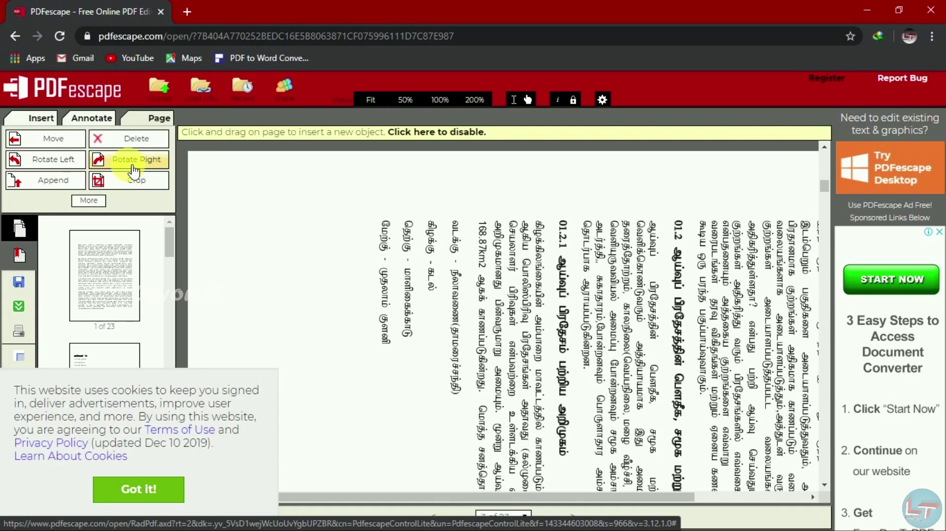
scroll(173, 250, down, 2)
scroll(174, 250, down, 2)
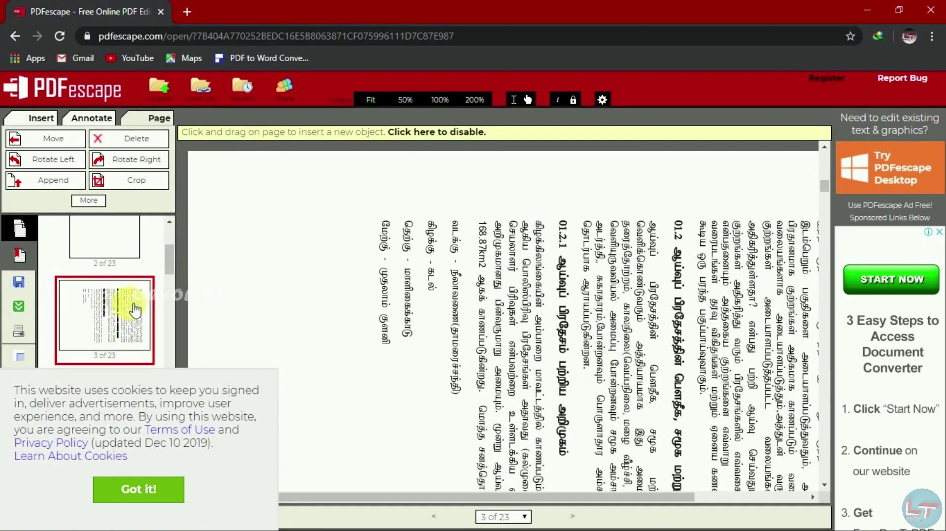
scroll(178, 269, down, 1)
scroll(178, 269, down, 1)
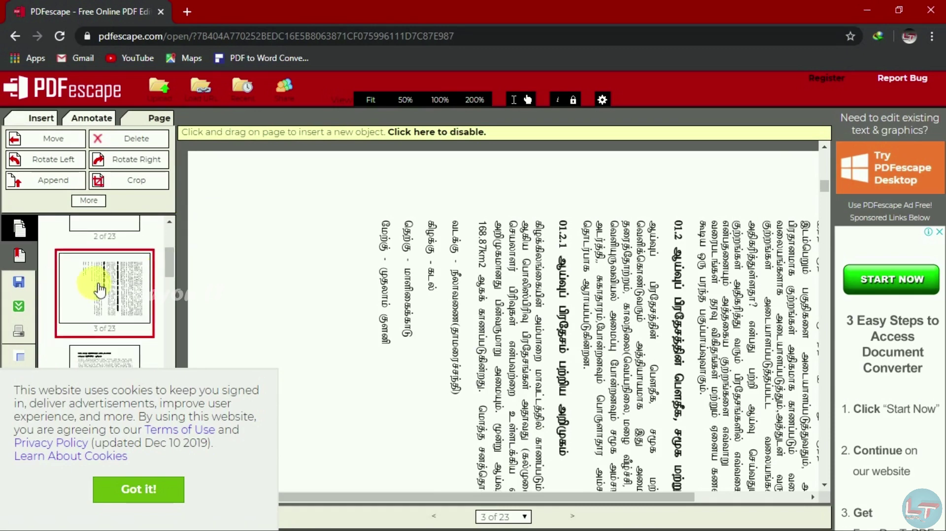
click(154, 165)
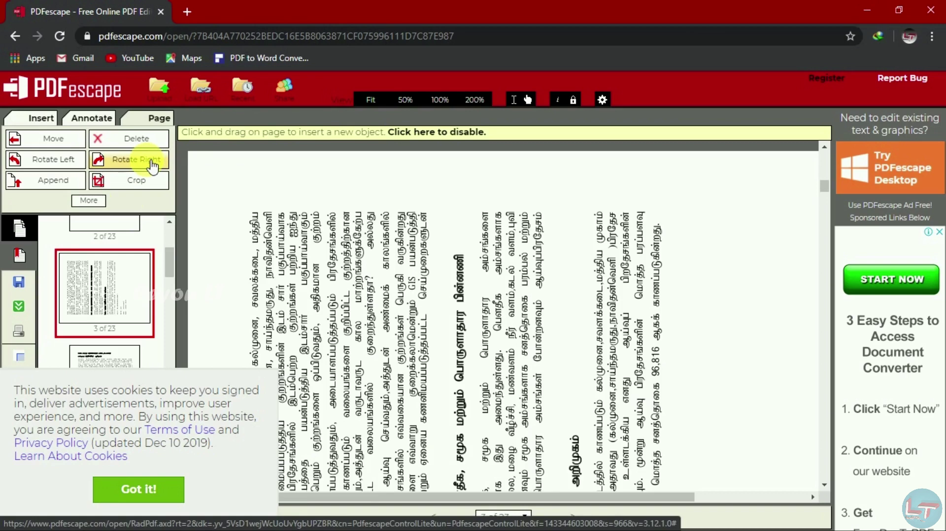
click(153, 166)
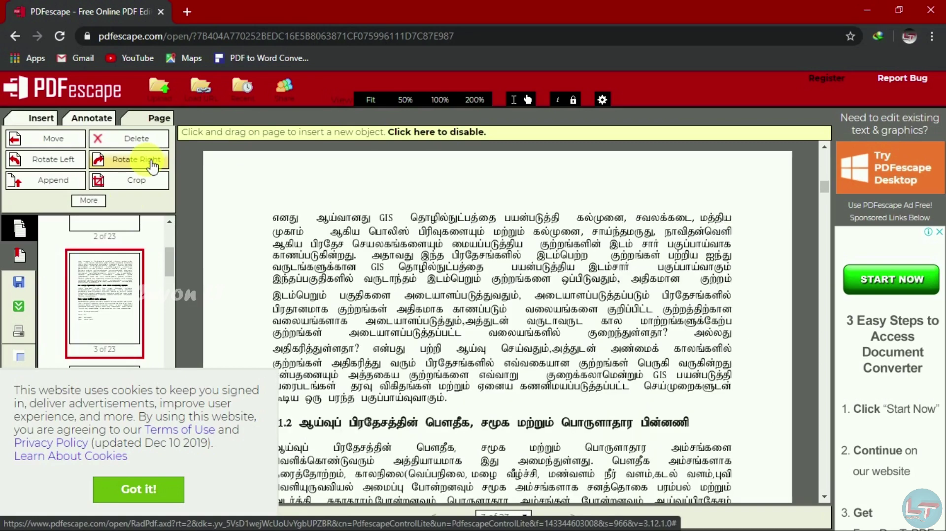
Rotate page 3 to the left by two quarter turns, turning it upside down
click(66, 168)
click(65, 168)
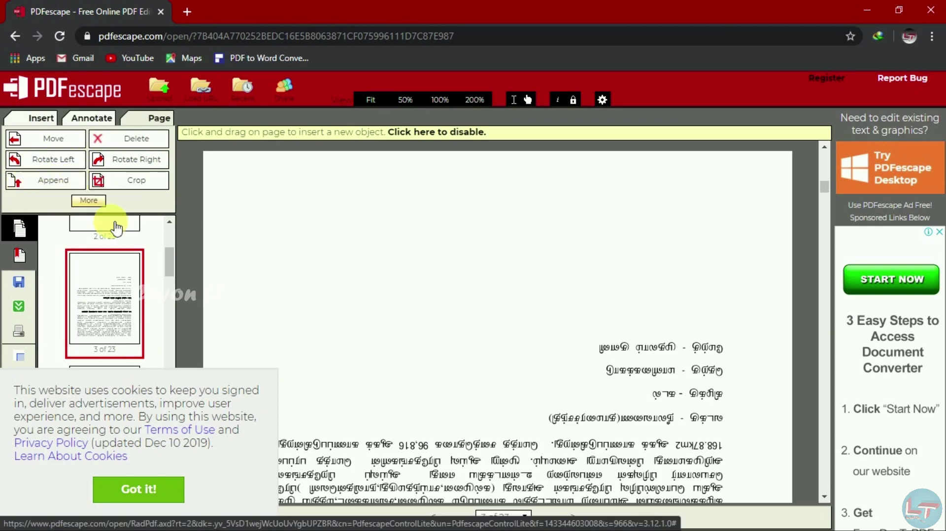
Save the document and append the Final 2 PDF from the study area folder to it
click(46, 181)
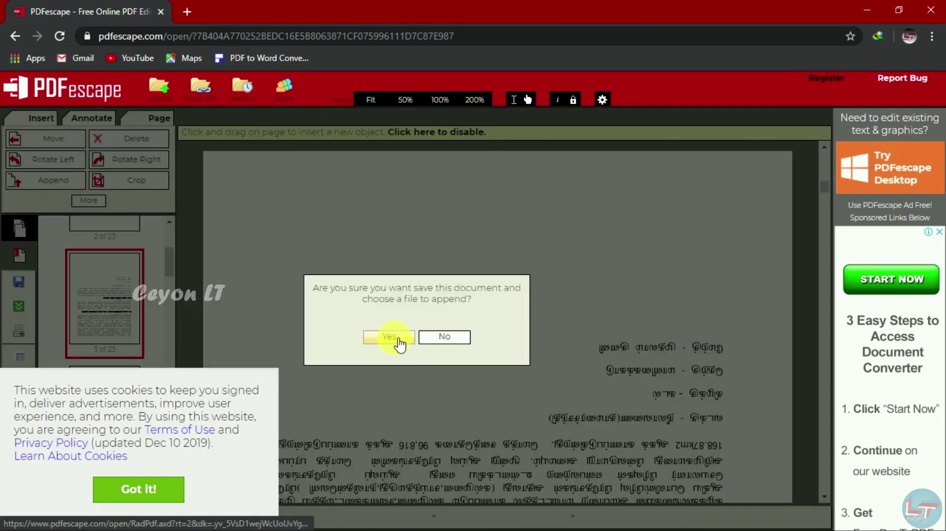
click(400, 339)
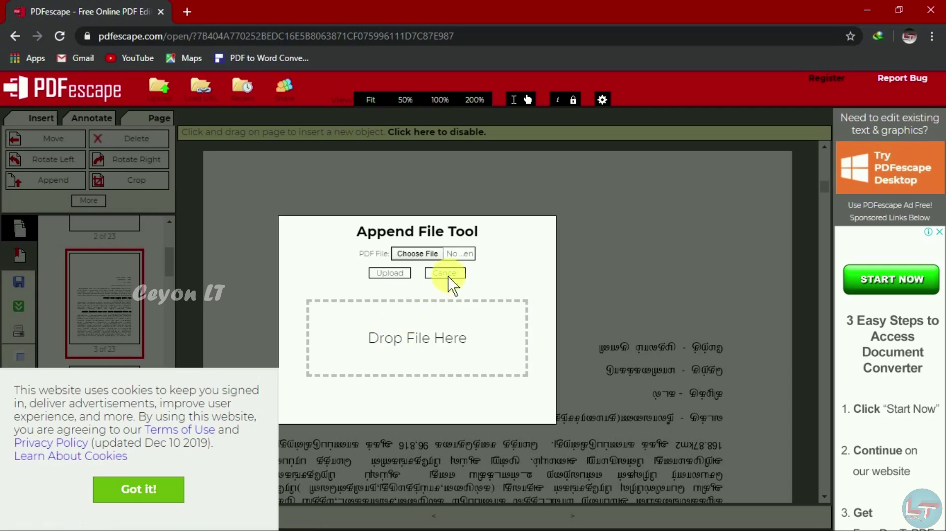
click(416, 255)
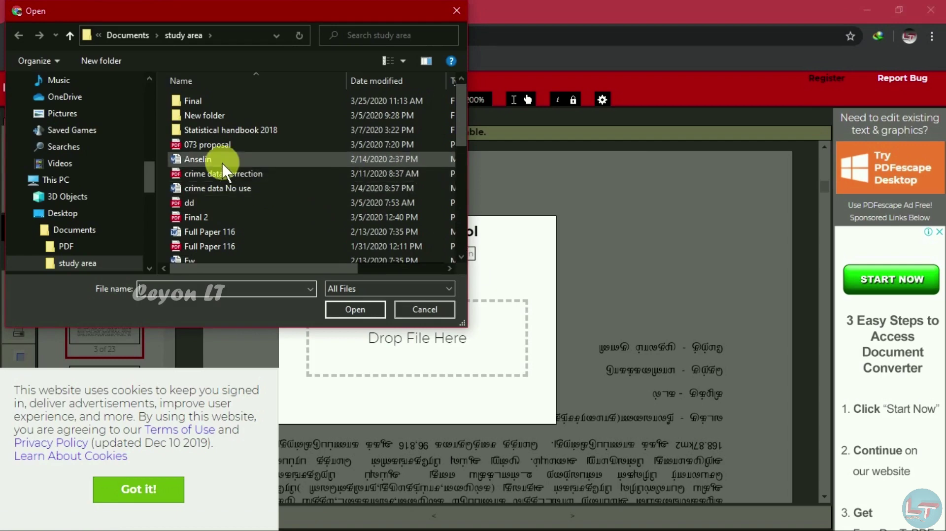
click(224, 217)
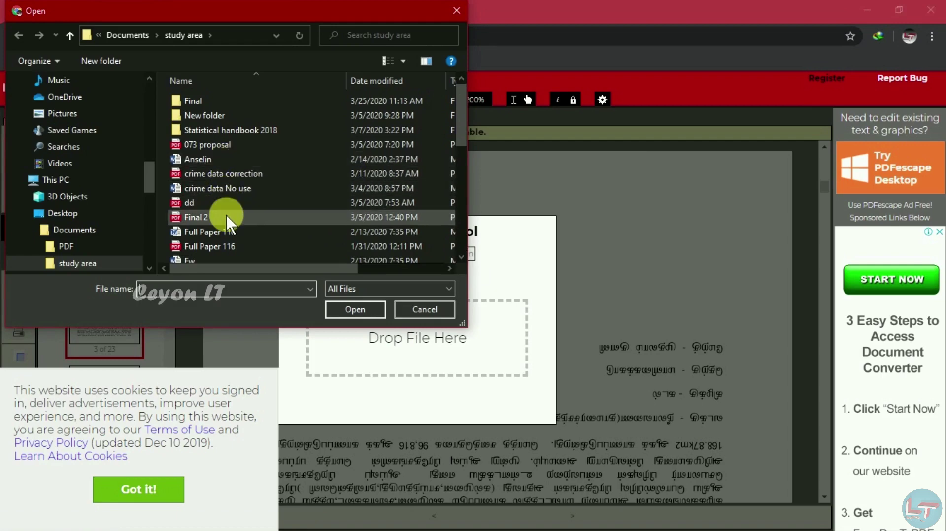
click(374, 312)
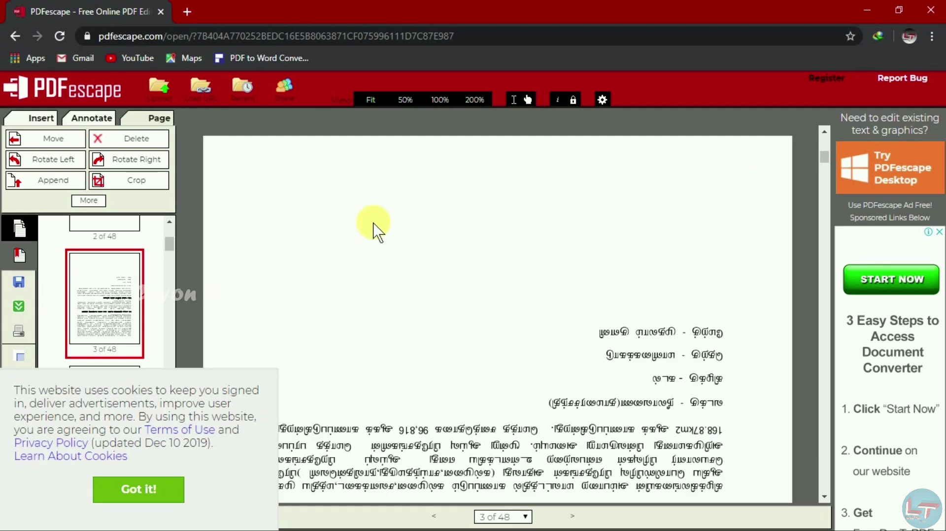
Check the appended pages by viewing pages 24 and 25, and return to the start of the page thumbnails
click(169, 222)
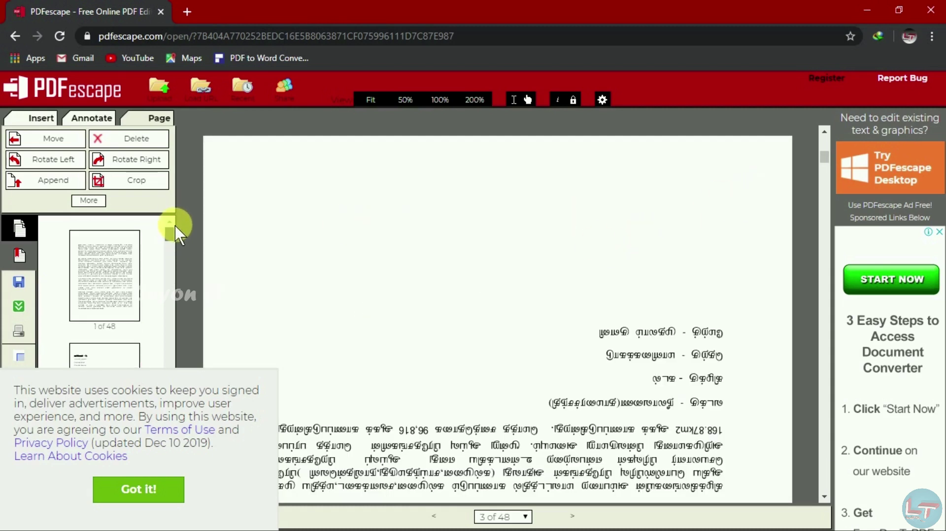
drag(175, 230, 173, 359)
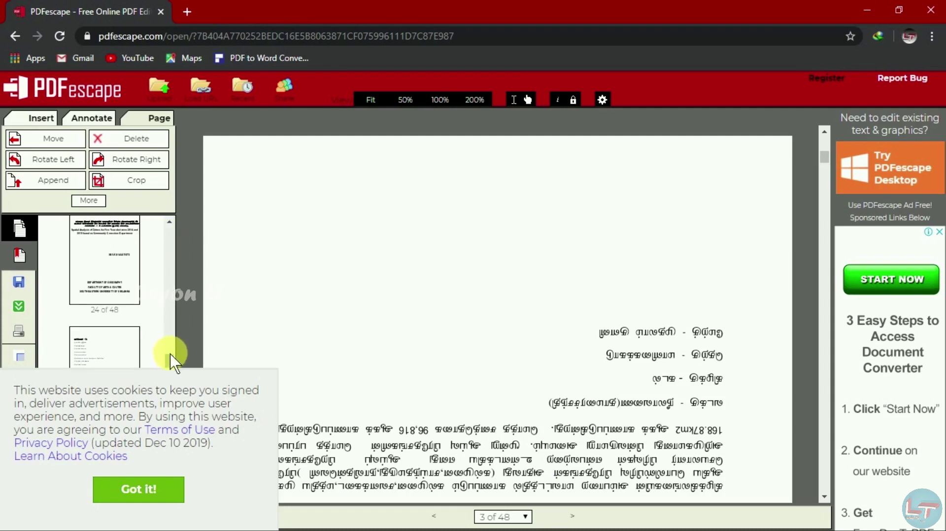
click(127, 276)
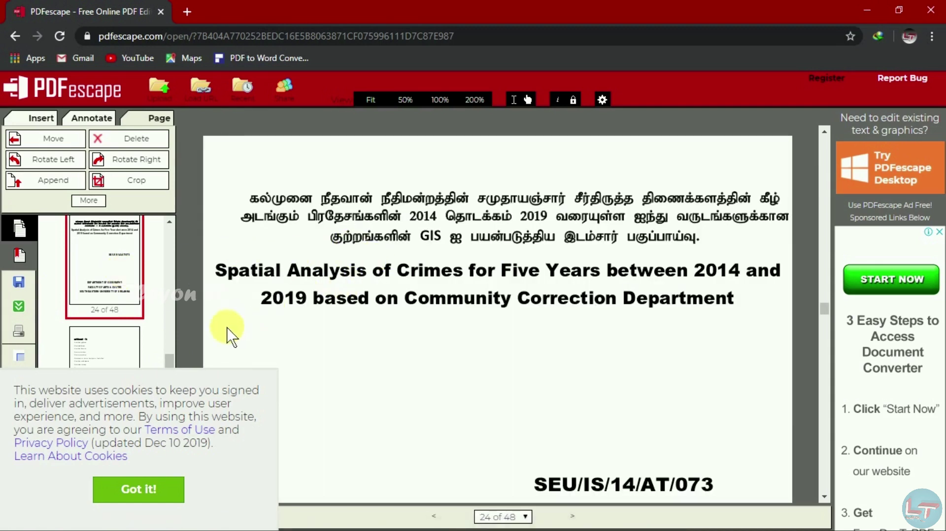
mouse_move(170, 363)
mouse_down()
mouse_move(177, 306)
mouse_move(178, 373)
mouse_up()
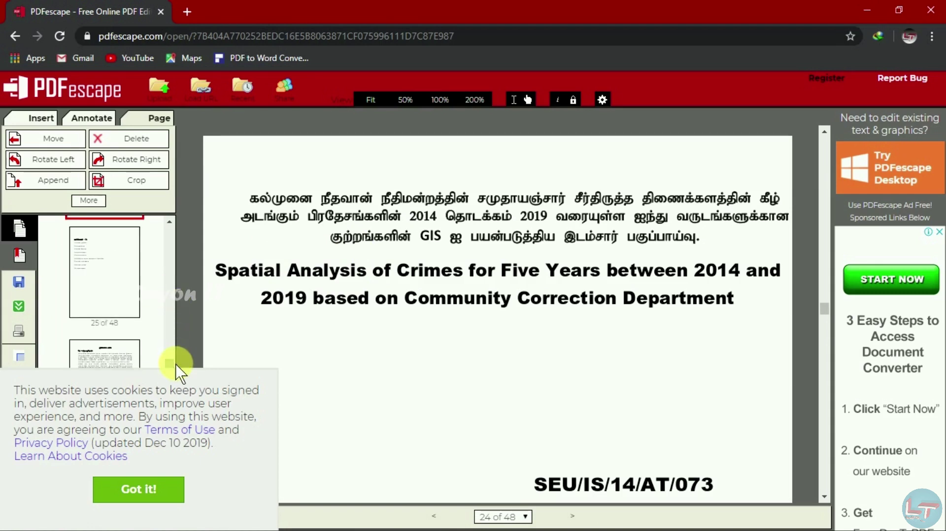
click(79, 274)
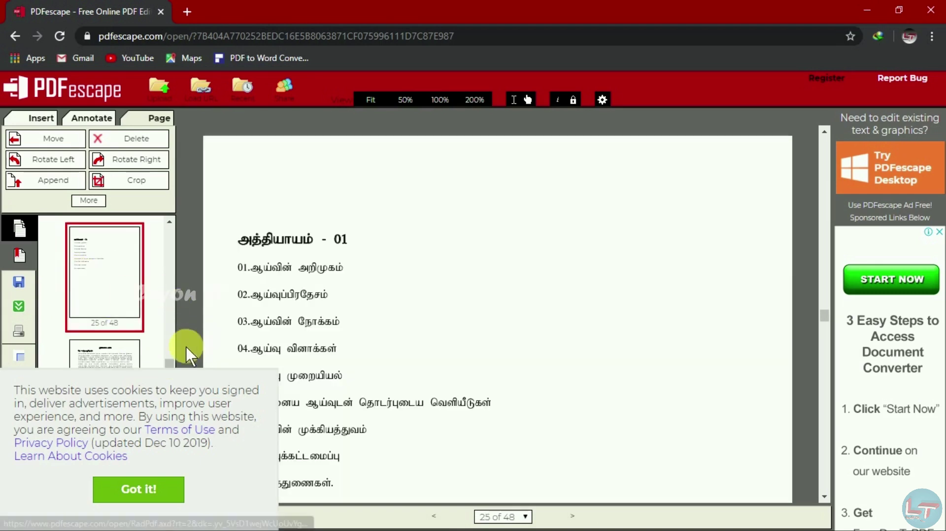
drag(169, 367, 172, 226)
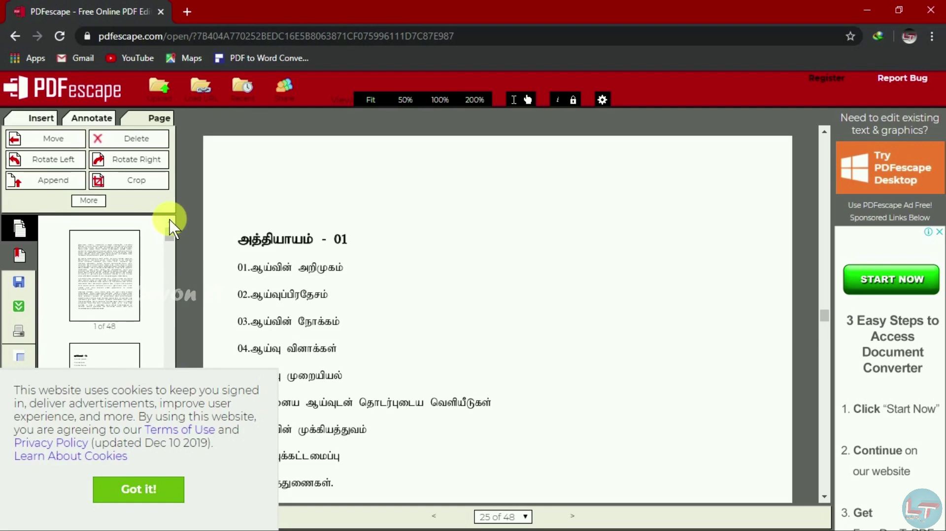
Try to share the document, and view the free registration page before going back to the editor
click(286, 92)
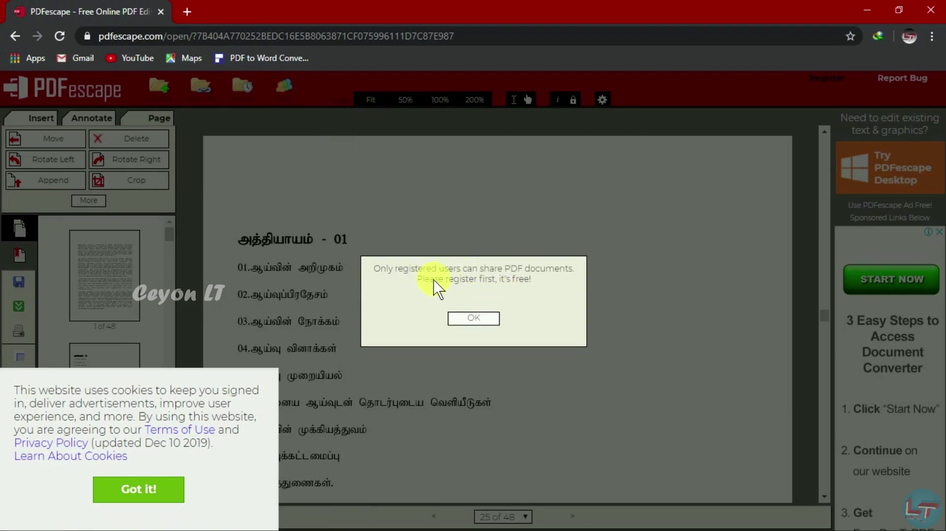
click(470, 319)
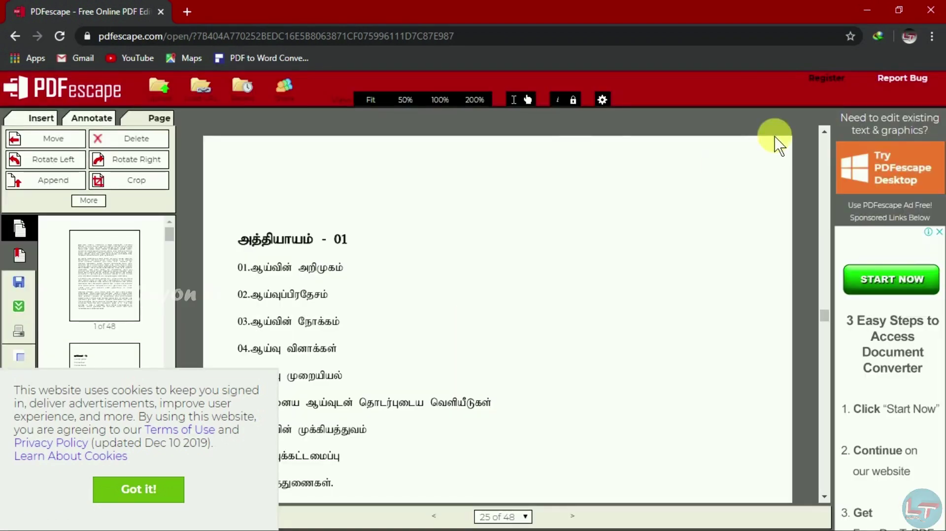
click(840, 84)
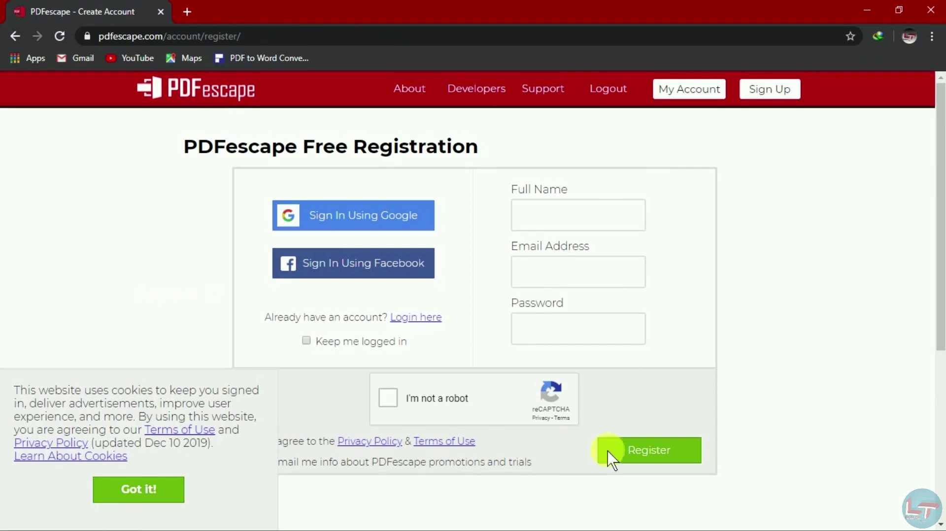
click(624, 448)
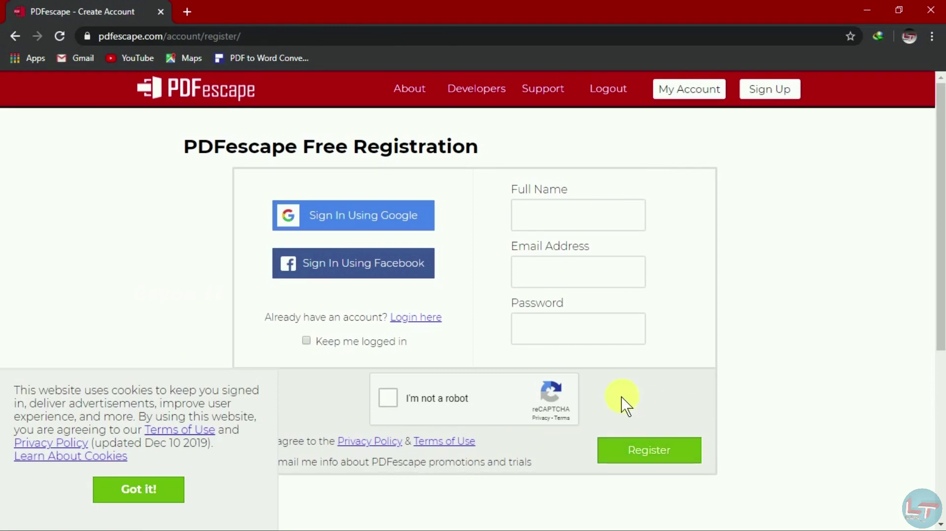
click(14, 36)
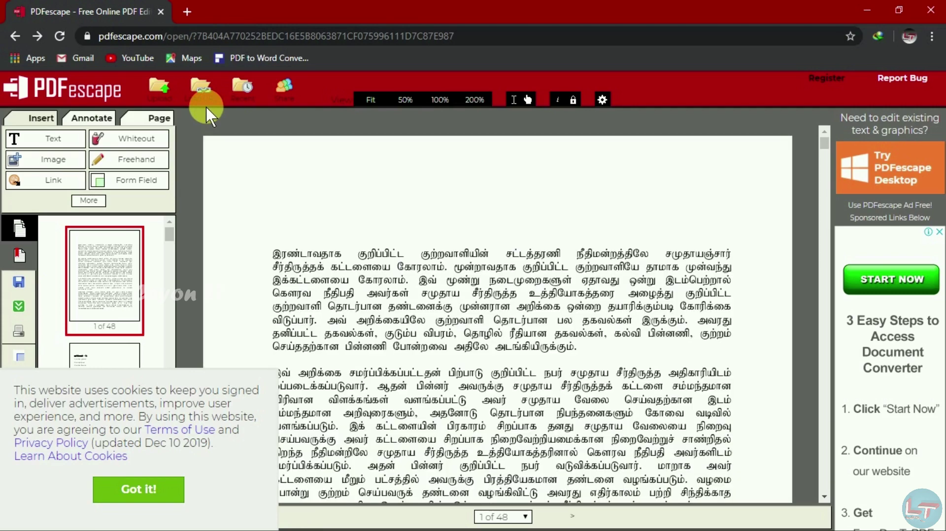
Save the edited document and look through its first page thumbnails
click(20, 288)
drag(172, 231, 169, 244)
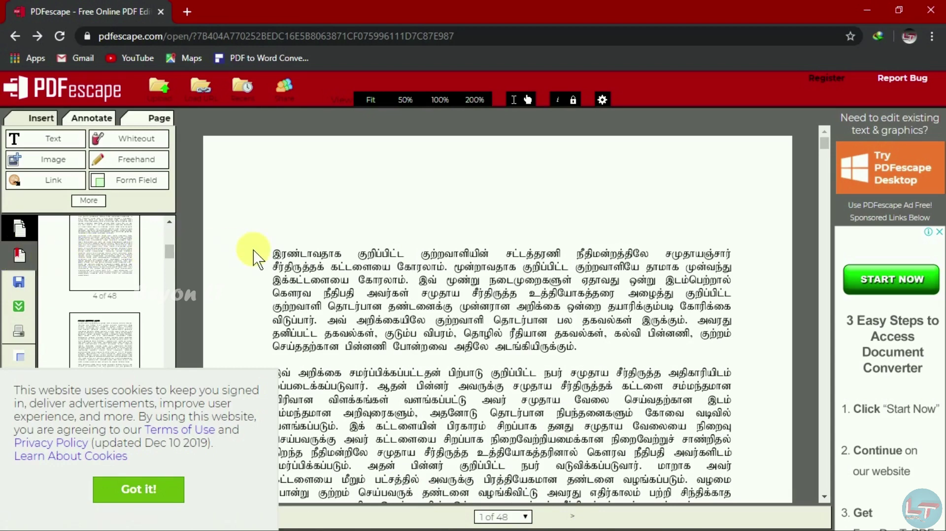
Switch to the bookmarked HiPDF PDF to Word converter, dismiss the giveaway offer and review the feature descriptions
click(288, 59)
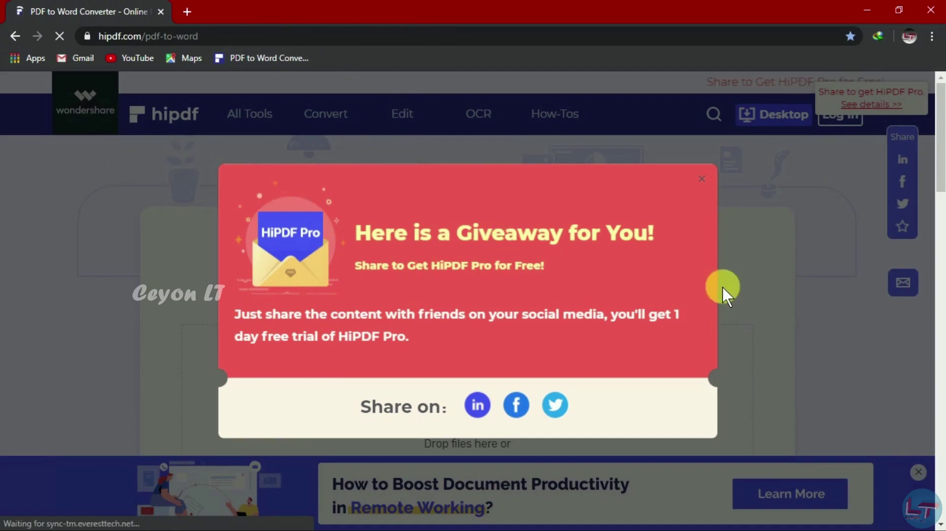
click(701, 178)
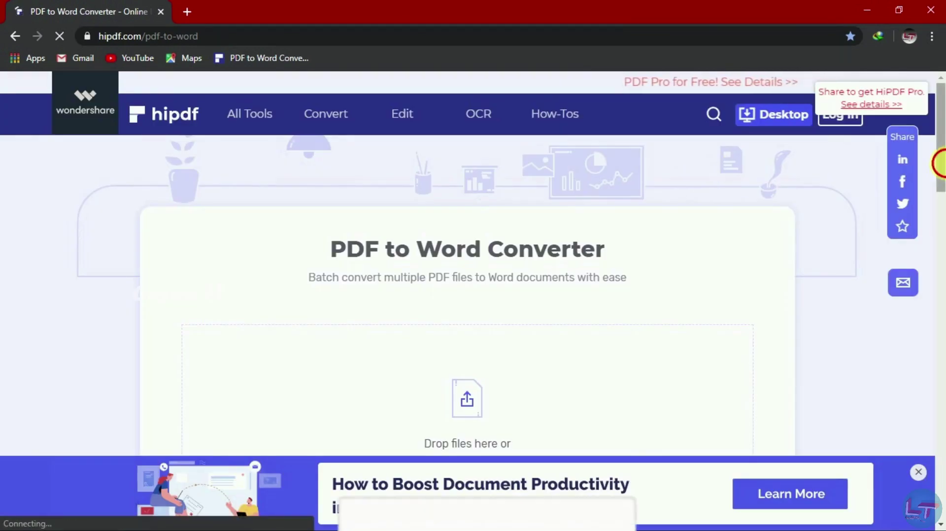
scroll(938, 207, down, 3)
drag(938, 200, 938, 327)
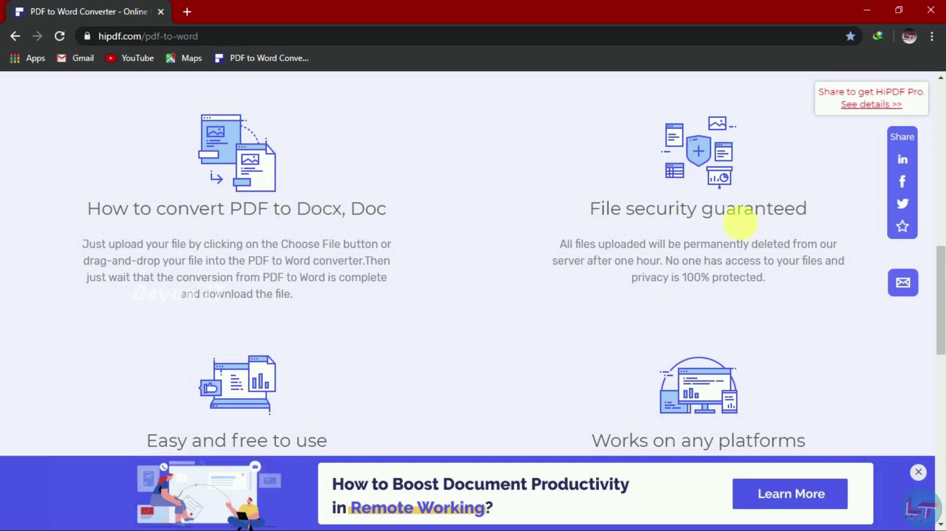
scroll(466, 298, down, 3)
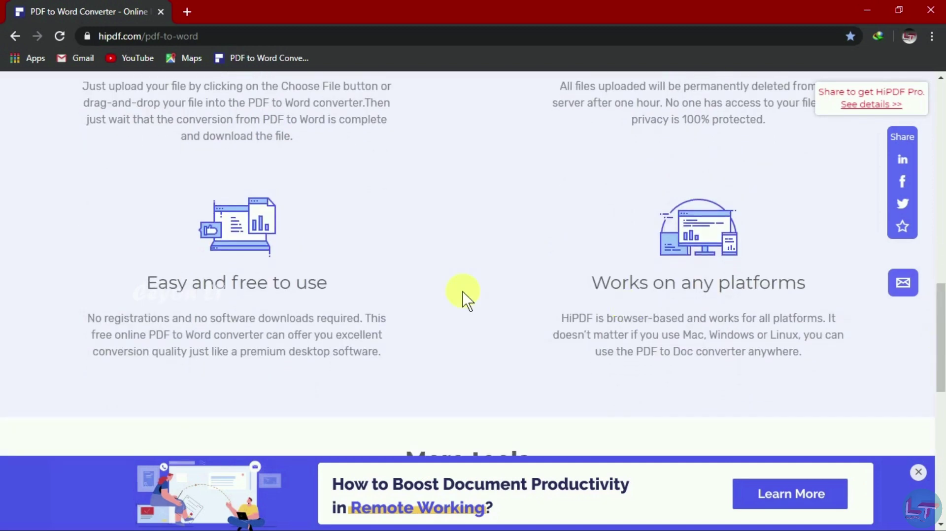
Open the PDF to Word converter in a second tab and examine HiPDF's All Tools and Convert offerings
middle_click(243, 57)
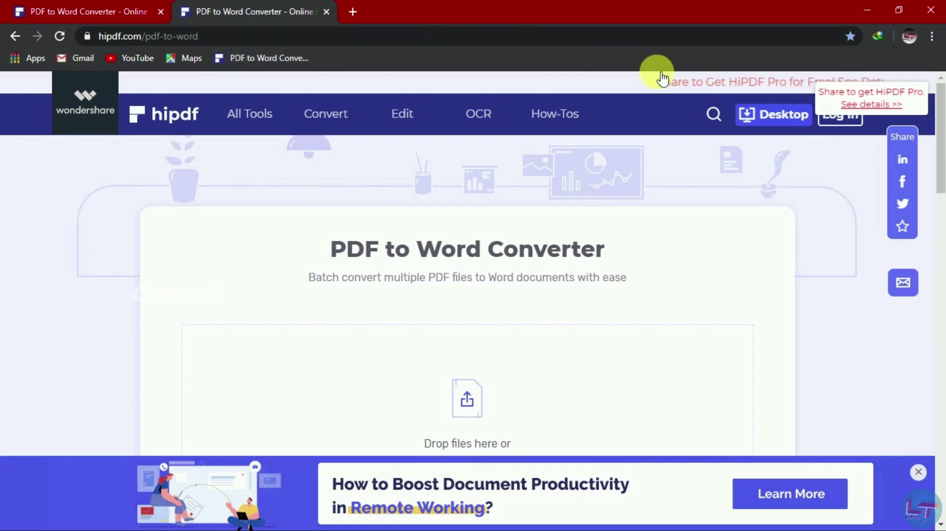
scroll(940, 148, down, 3)
scroll(941, 129, up, 3)
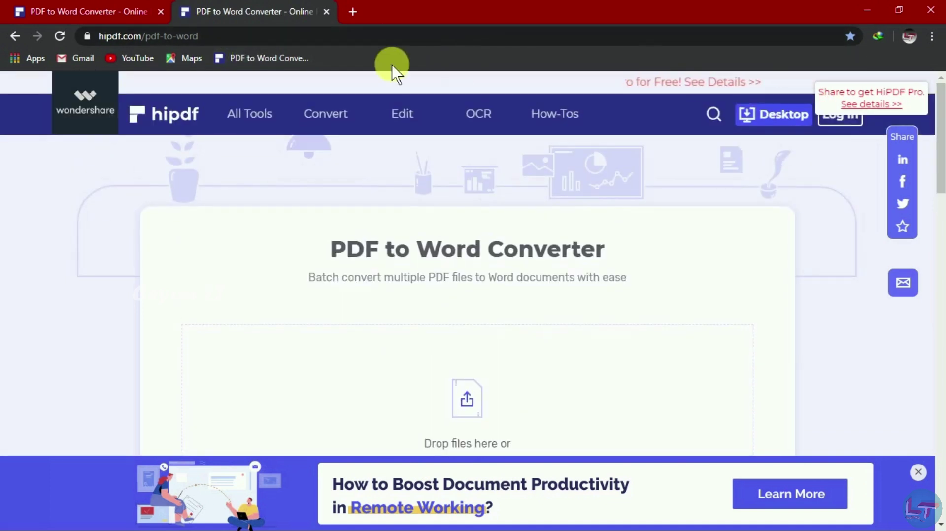
click(252, 118)
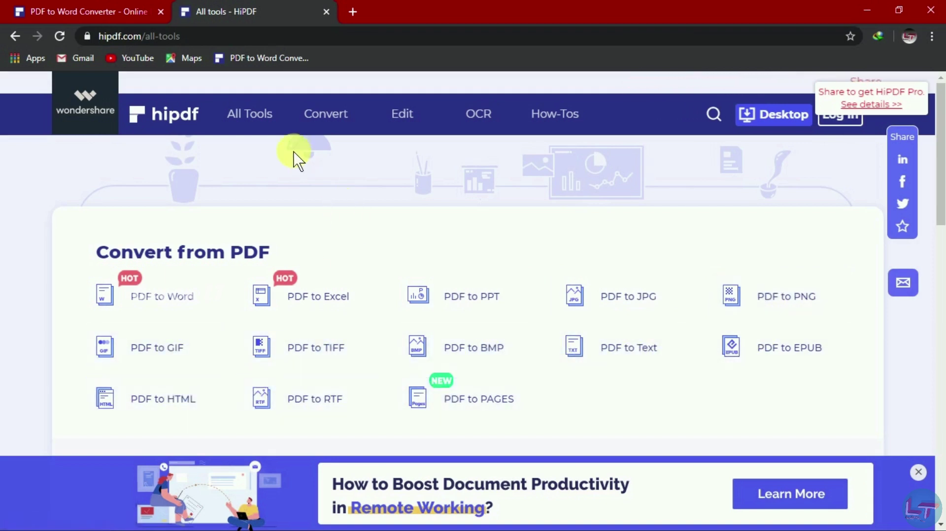
click(333, 125)
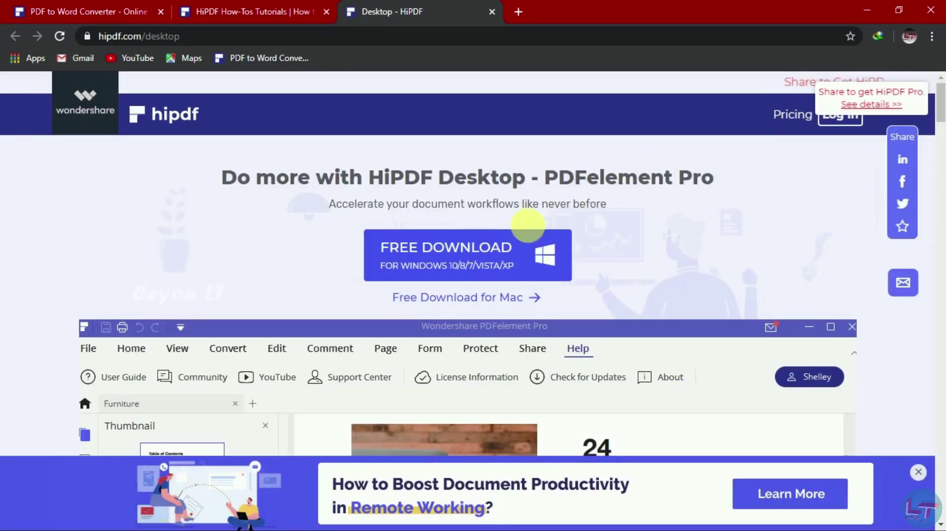
Start downloading the free Windows installer of HiPDF Desktop - PDFelement Pro with the default category and save location
click(445, 263)
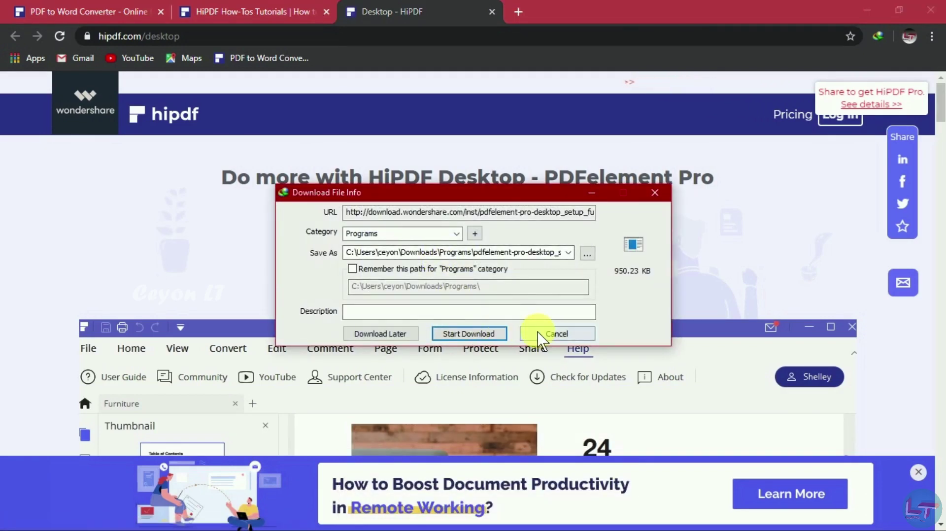
click(479, 335)
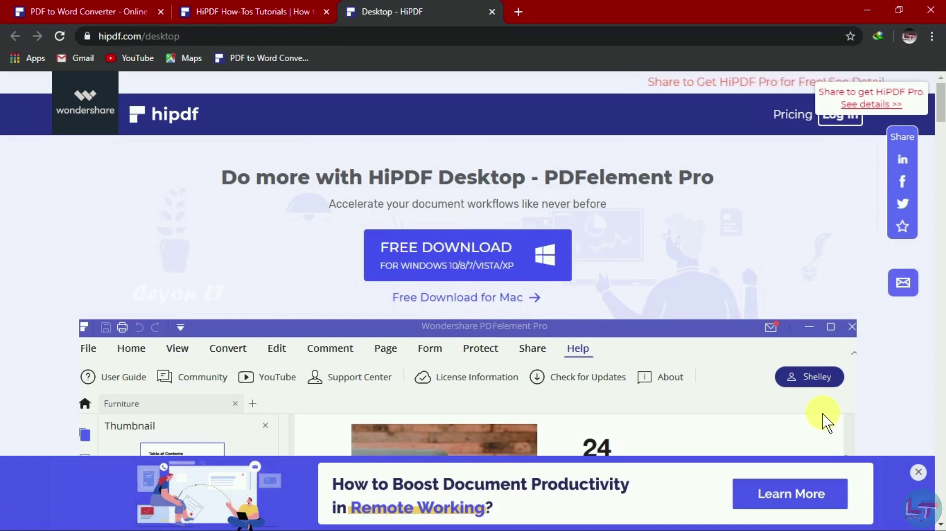
Open HiPDF's Online PDF Editor and upload the Srilanka PDF file from the Desktop
click(918, 472)
click(409, 118)
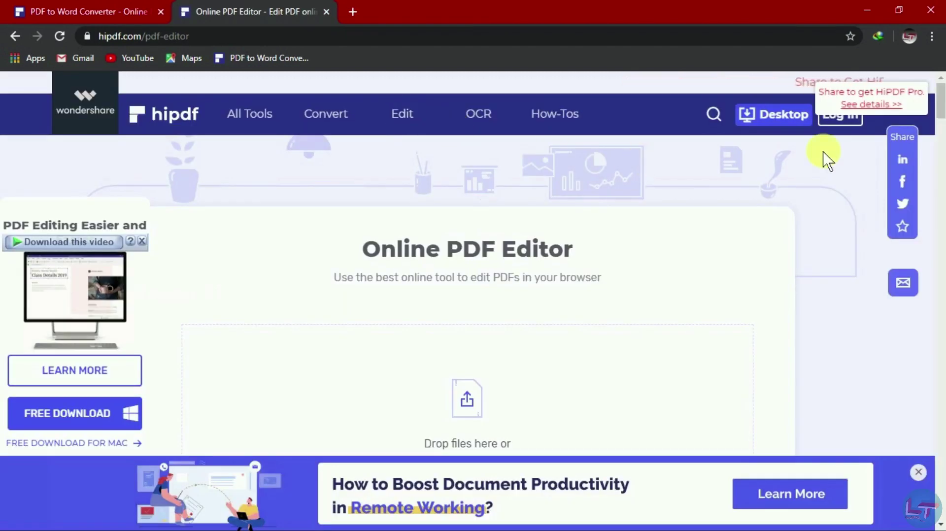
drag(939, 104, 939, 122)
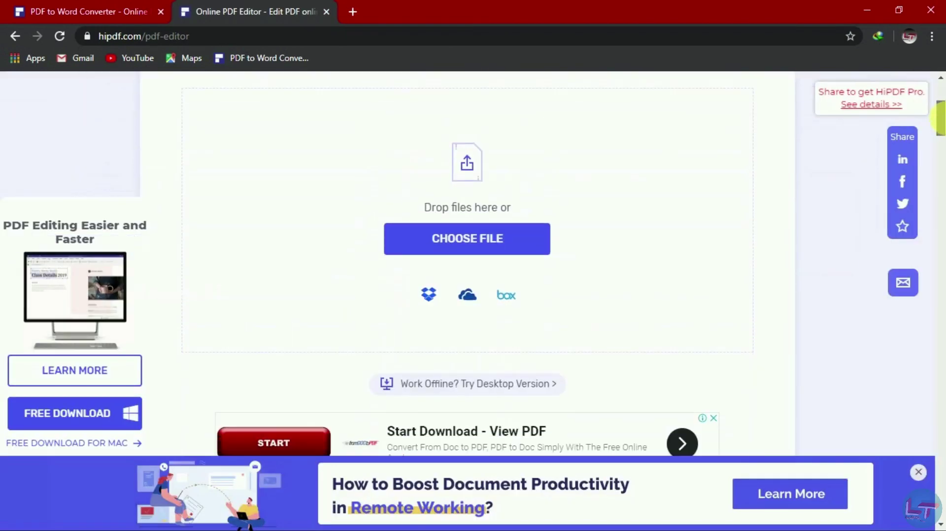
click(489, 237)
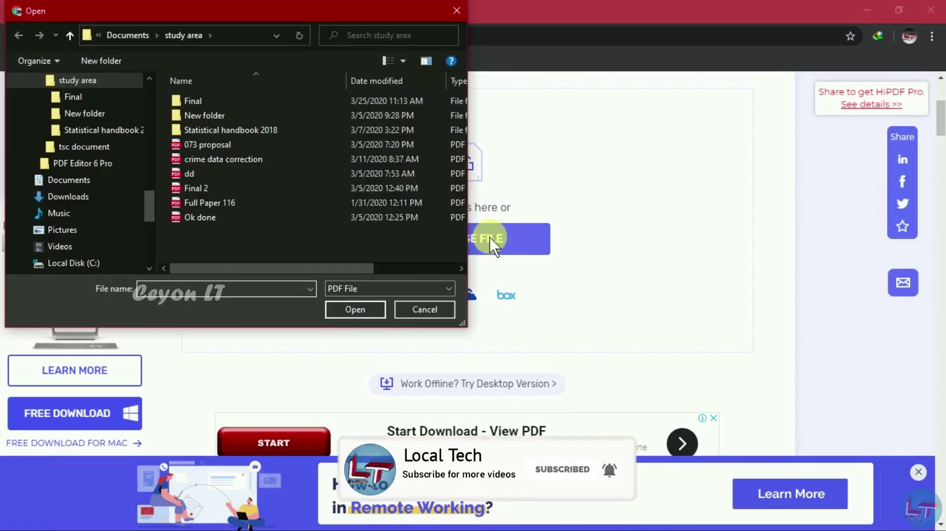
drag(146, 202, 151, 89)
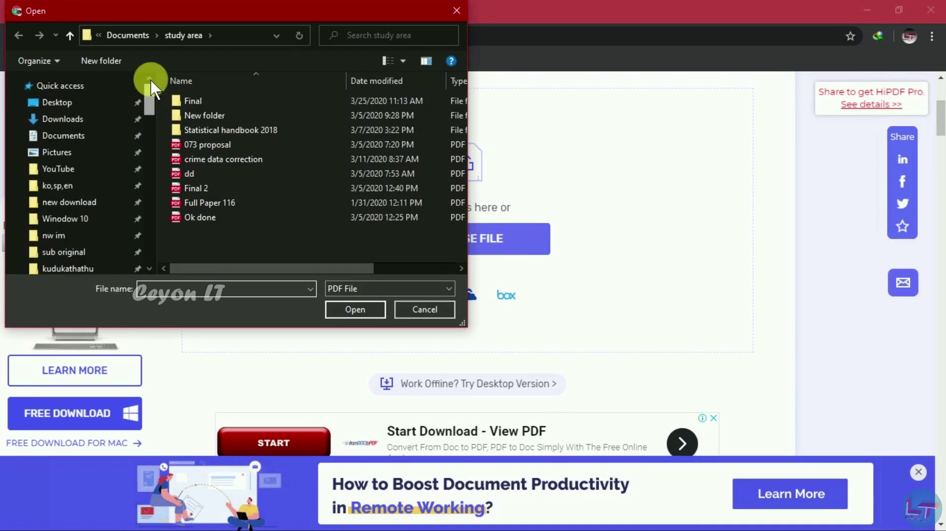
click(74, 102)
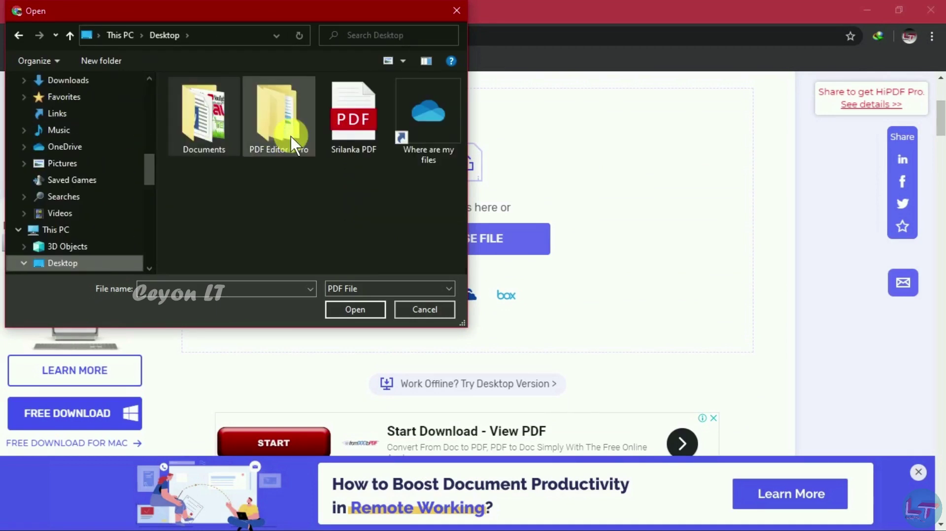
click(359, 126)
double_click(359, 126)
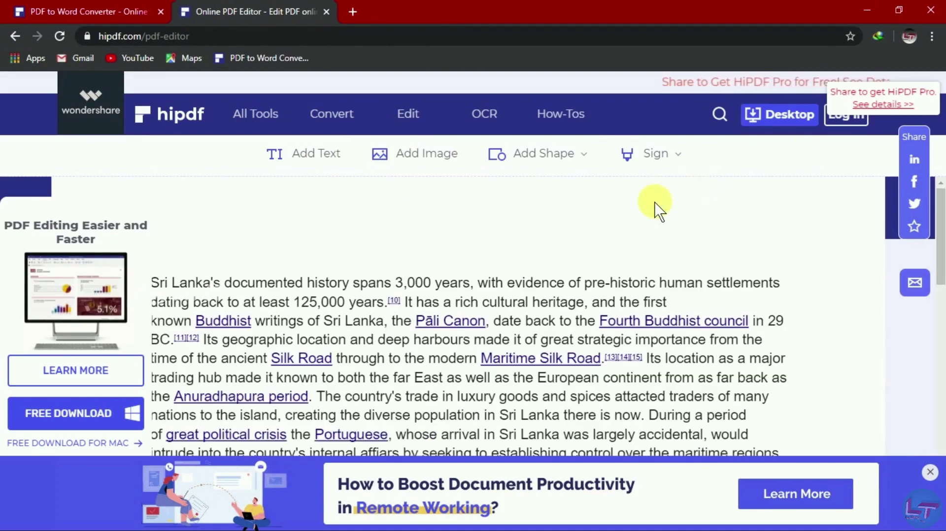
Add the text "Srilanka is multi ligual multi racial country" above the first paragraph and set its size to large
mouse_move(939, 197)
mouse_down()
mouse_move(938, 232)
mouse_move(940, 207)
mouse_up()
click(318, 159)
drag(454, 274, 445, 209)
text(Srilanka is multi ligual multi racial country)
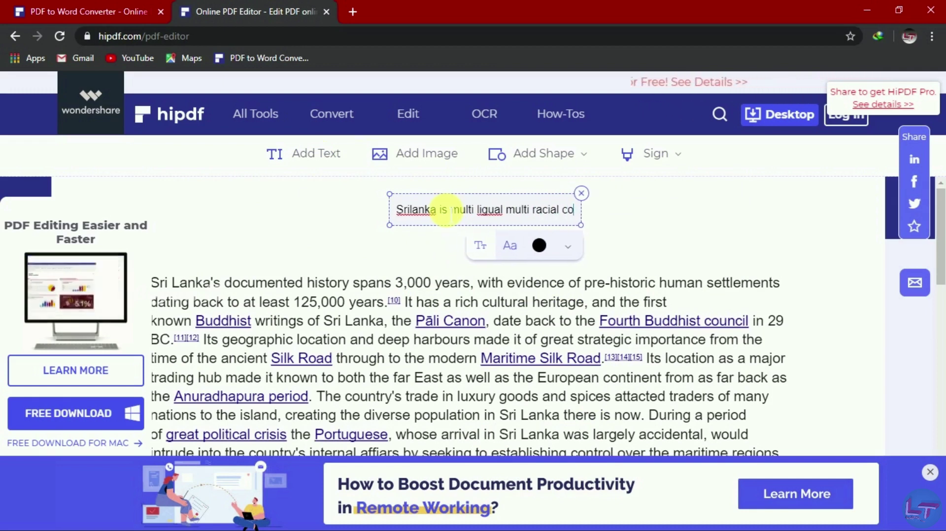
click(535, 245)
click(517, 331)
click(637, 257)
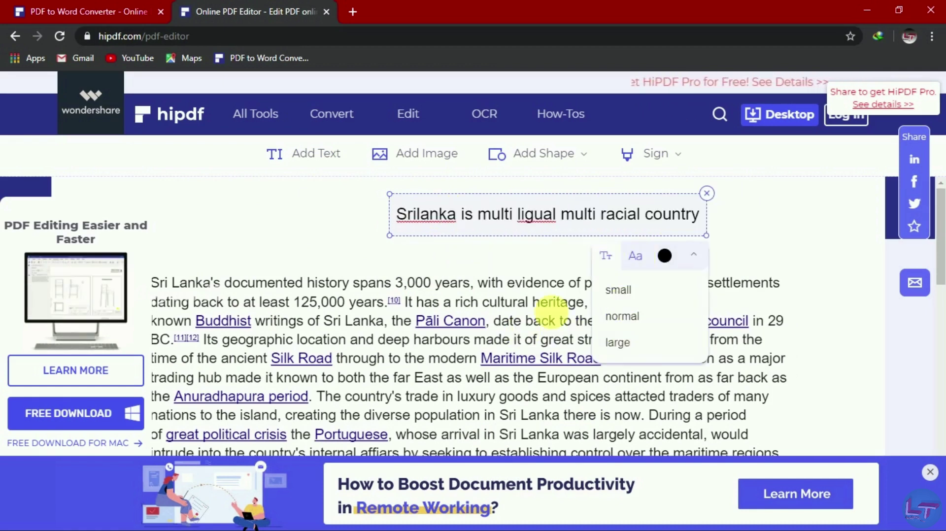
click(618, 345)
Examine the editor's shape and signature options
click(505, 165)
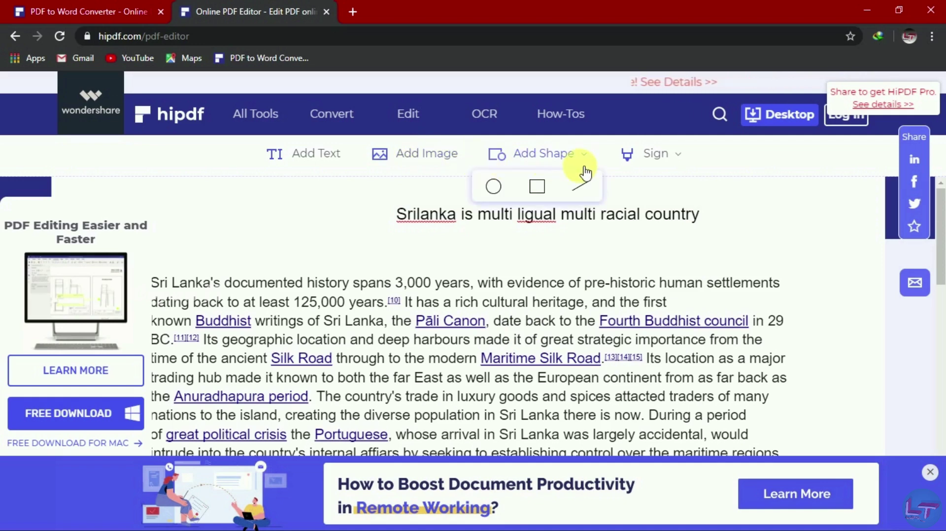
click(654, 170)
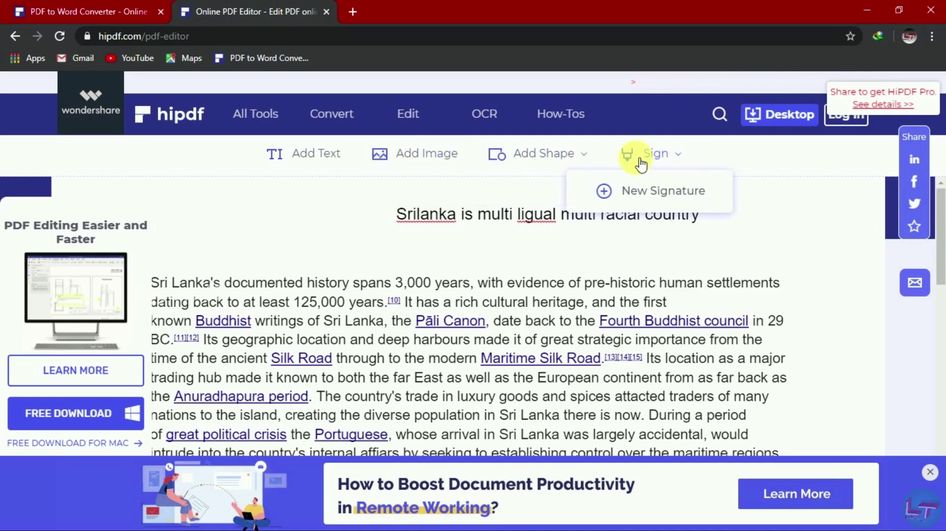
drag(938, 217, 912, 169)
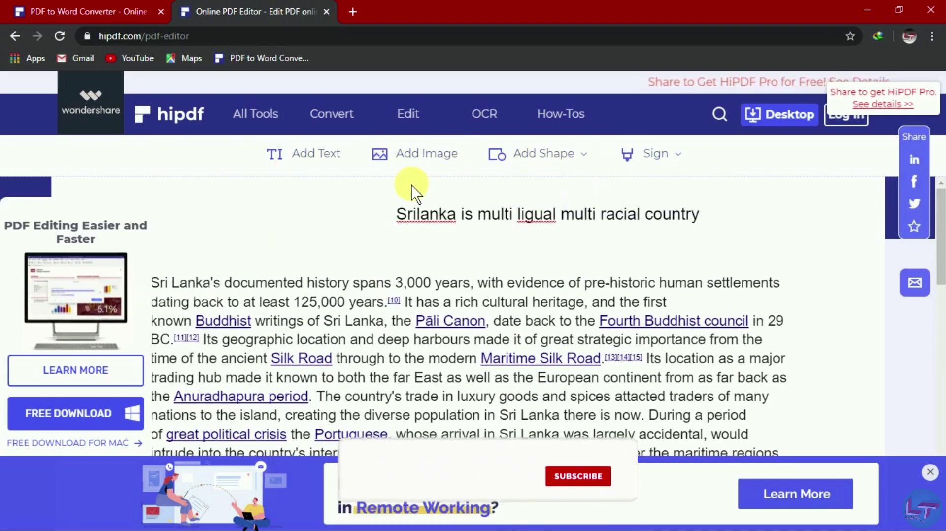
Go to HiPDF's PDF to Word converter and upload the Srilanka PDF file from the Desktop
click(262, 119)
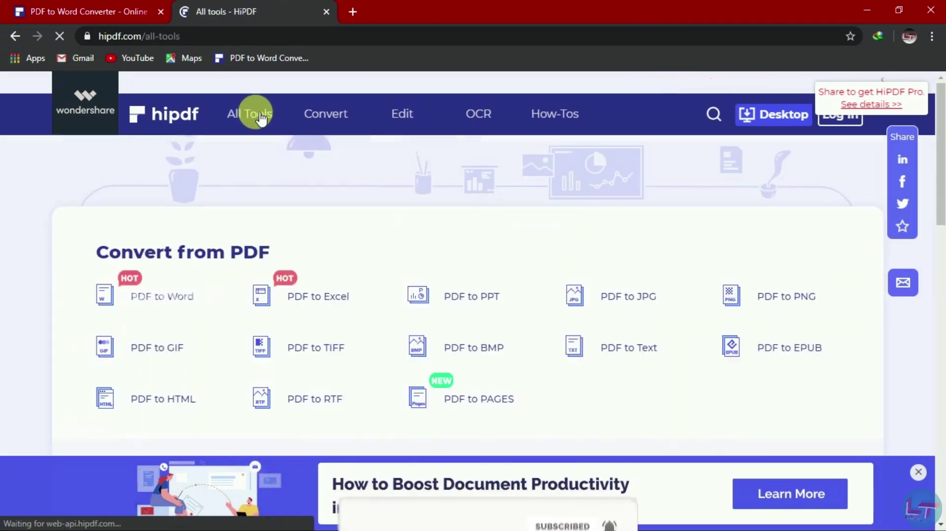
click(169, 305)
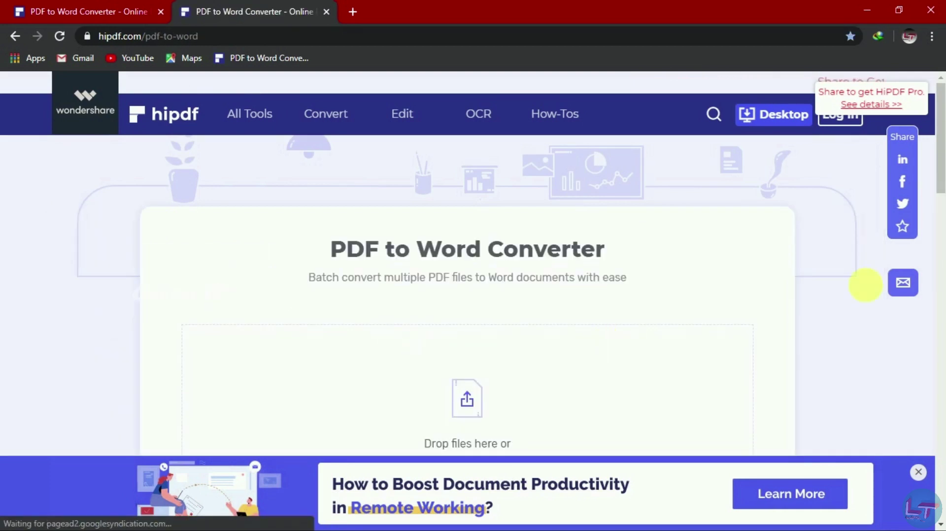
drag(941, 160, 941, 239)
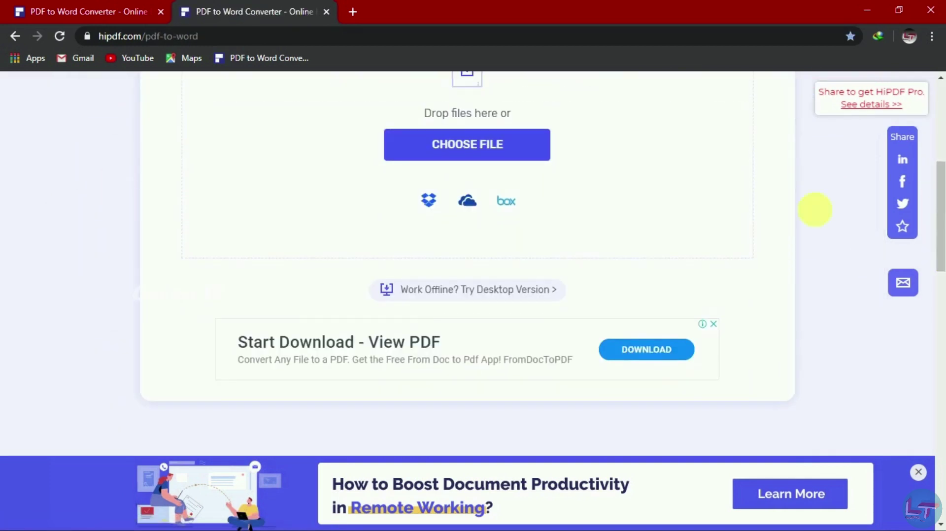
click(511, 151)
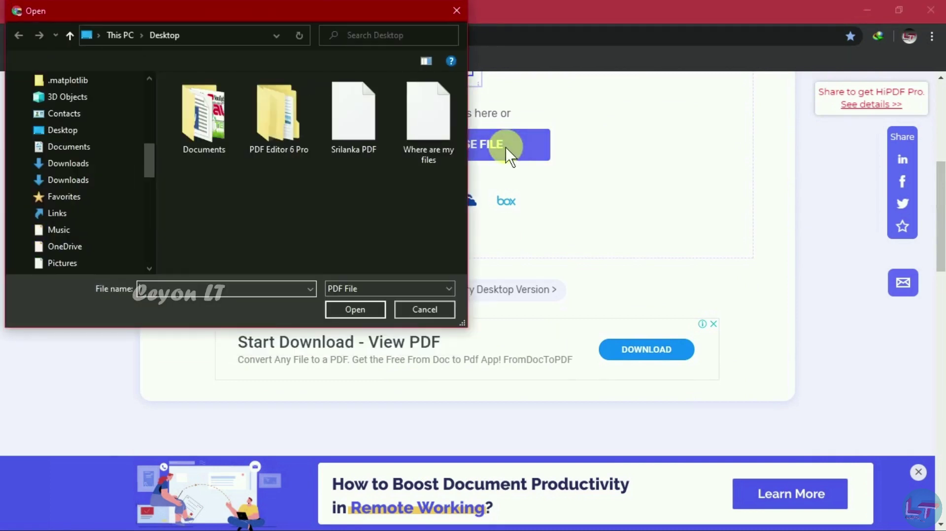
click(353, 135)
click(360, 314)
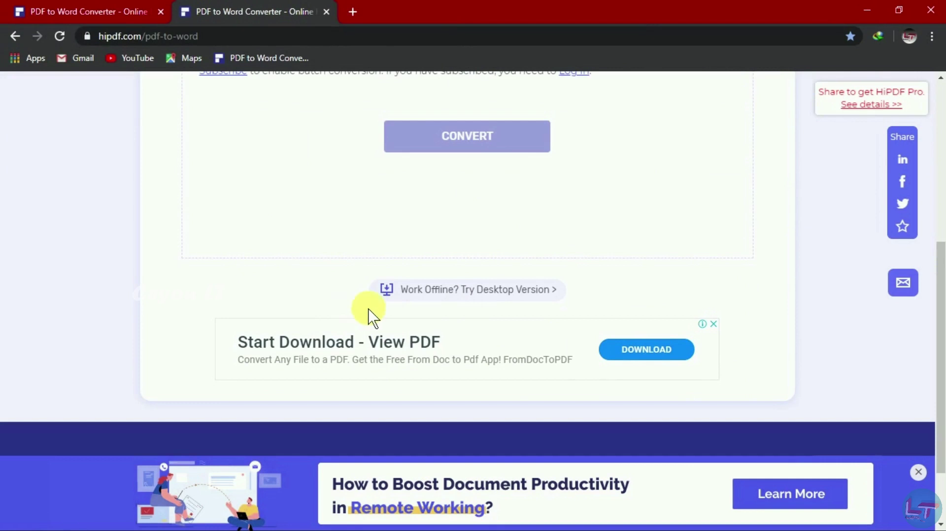
Convert the uploaded Srilanka PDF to Word and download the converted document
drag(940, 284, 939, 236)
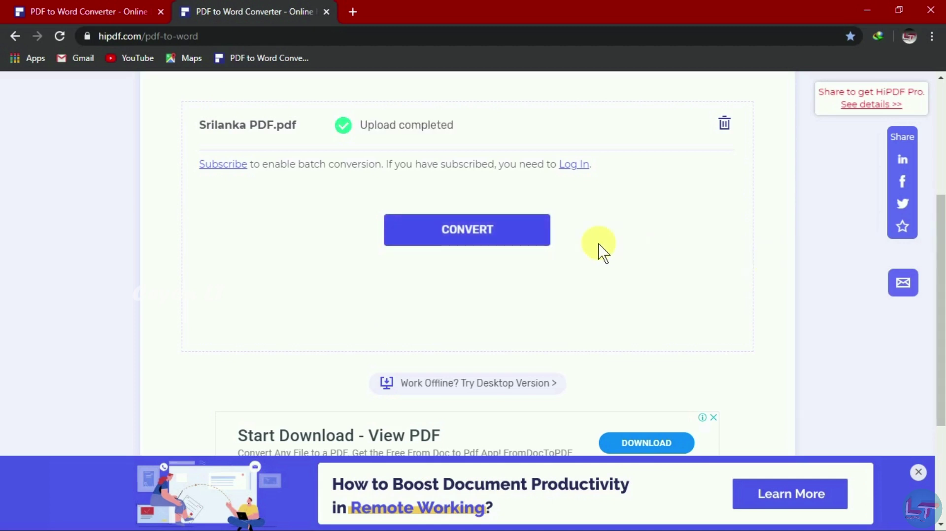
click(468, 230)
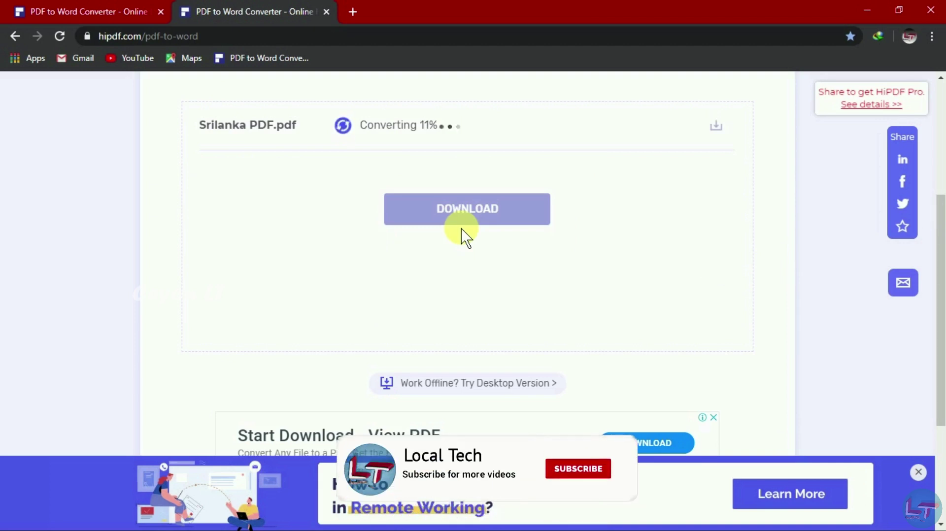
drag(941, 243, 941, 168)
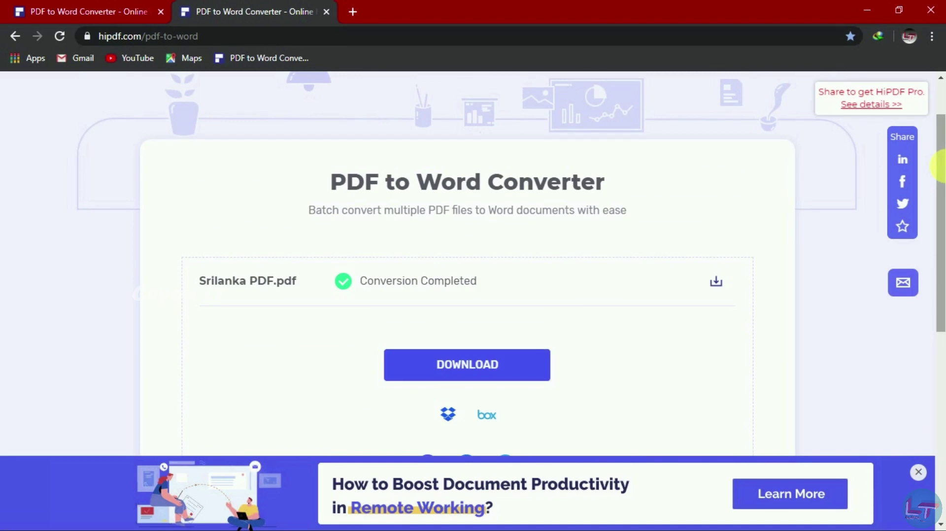
click(470, 366)
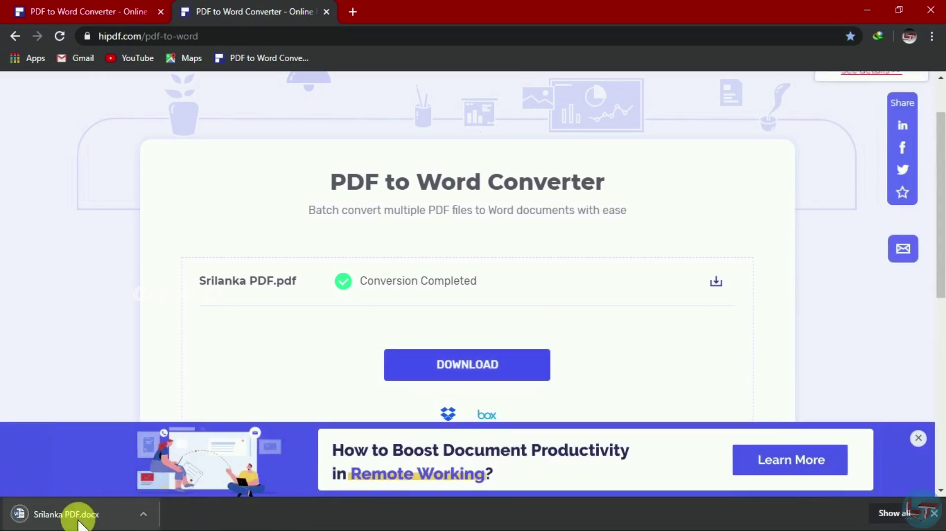
Open the downloaded Srilanka PDF.docx in Word, dismiss the activation wizard and enable editing
click(77, 515)
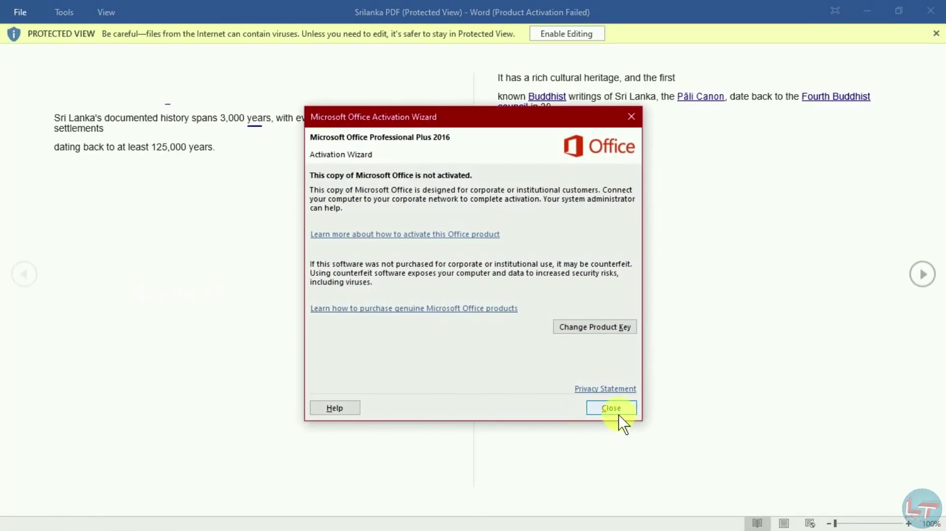
click(618, 412)
click(581, 36)
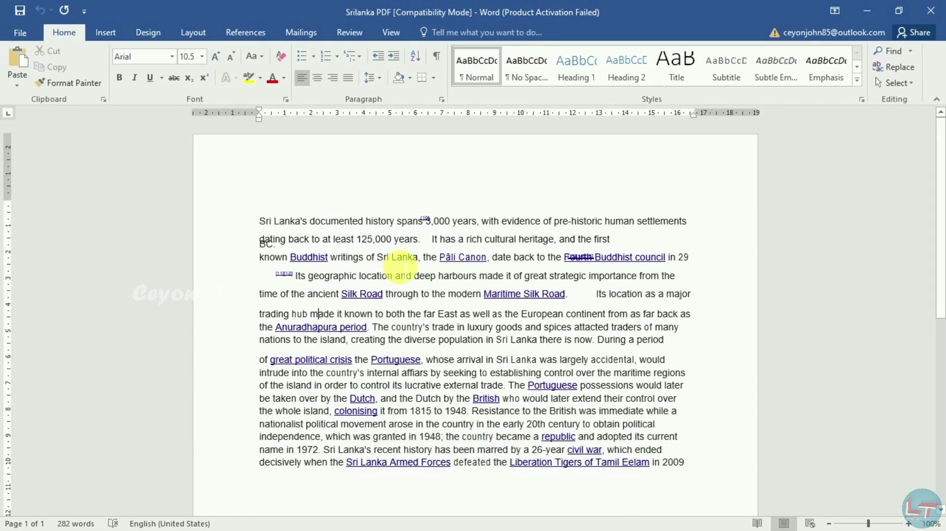
Make the passage from "of great political crisis" to "lucrative external trade" red and increase its font size
drag(940, 293, 939, 380)
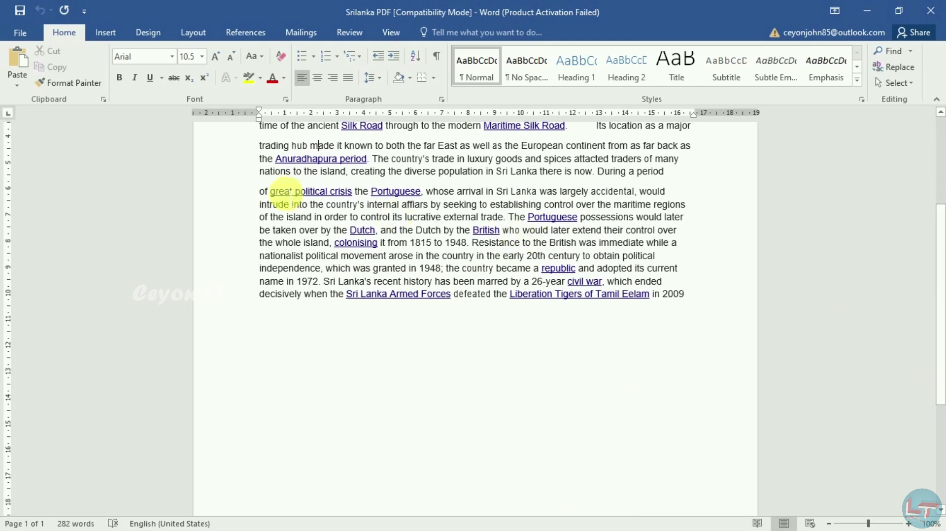
drag(261, 192, 502, 217)
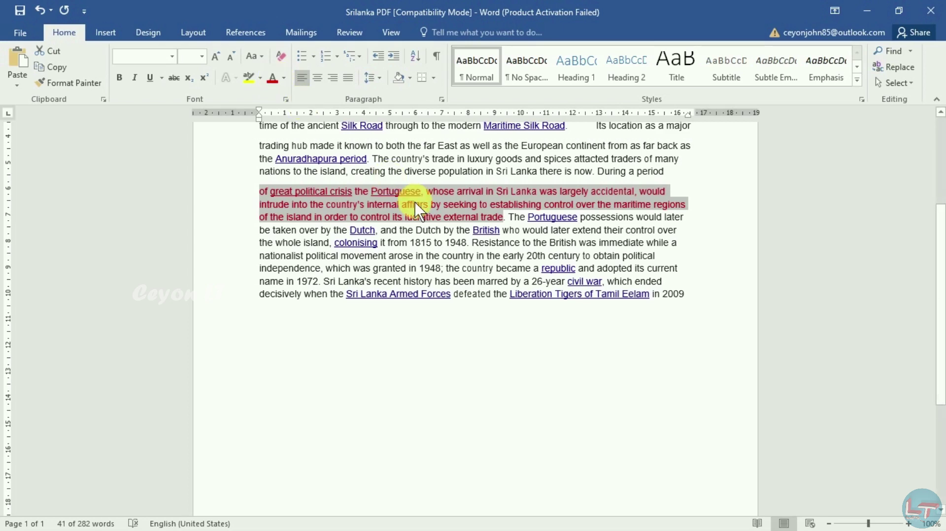
key(ctrl+shift+period)
Add the Tamil text "தமிழ் லோக்கல் டெக் சனல்க்கு சப்" below the last paragraph in 12 pt Kalaham font
click(476, 323)
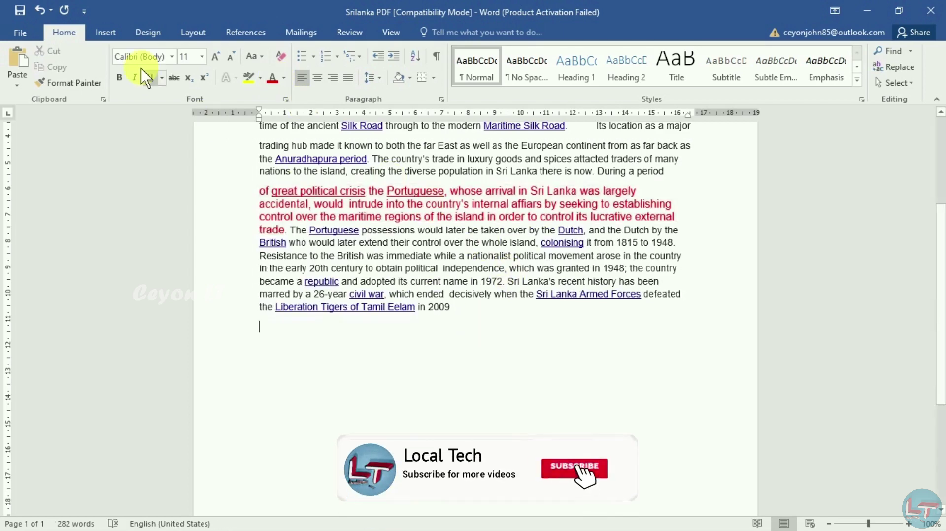
click(172, 57)
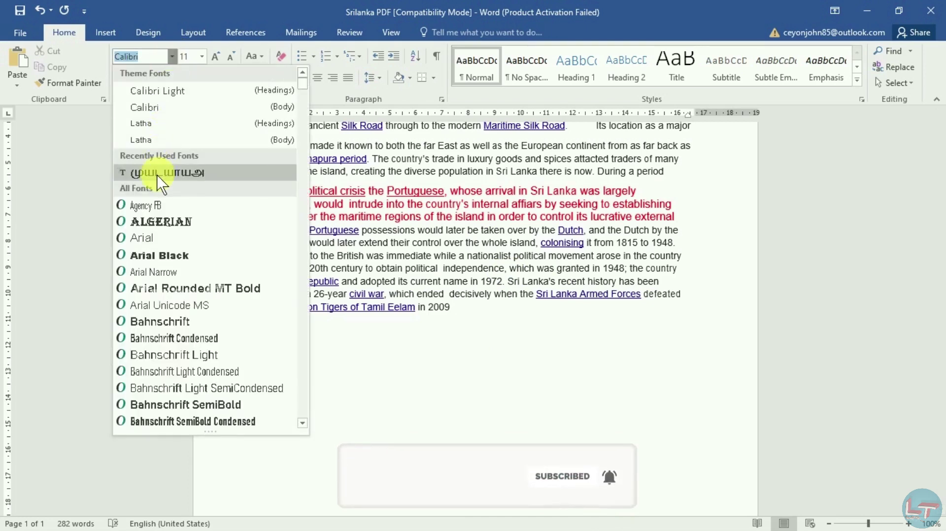
click(160, 172)
text(f)
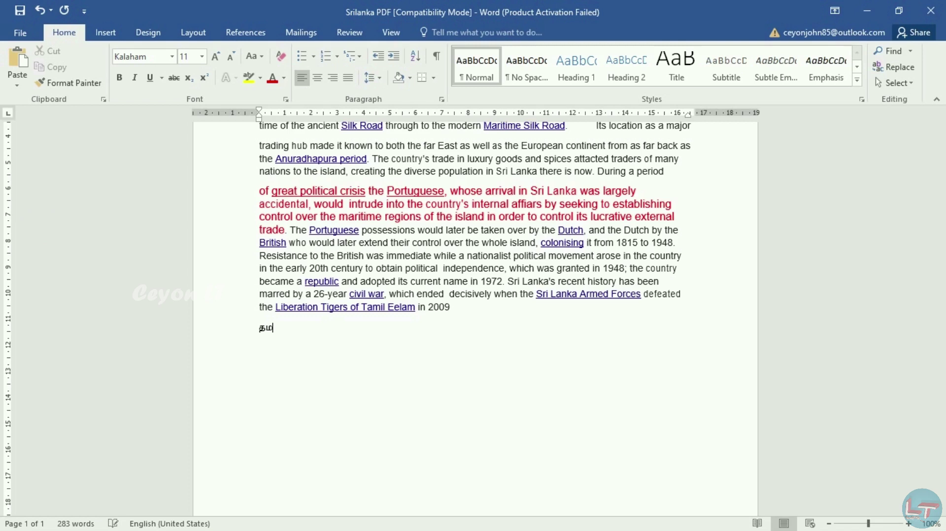
text(மிழ் )
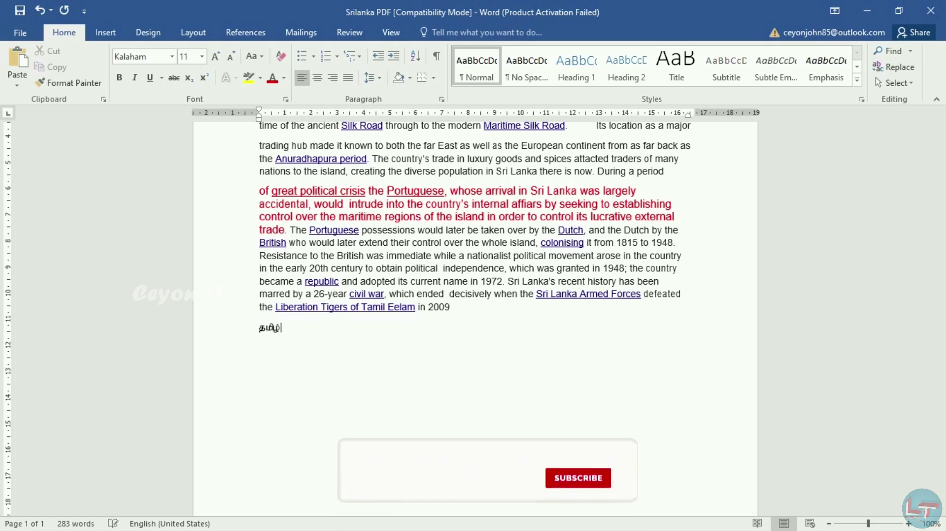
text(ே)
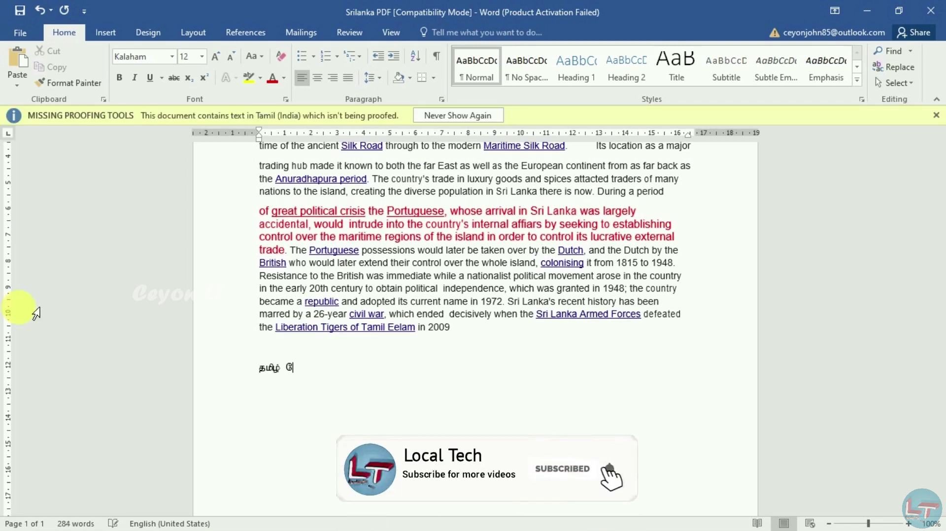
text(லு)
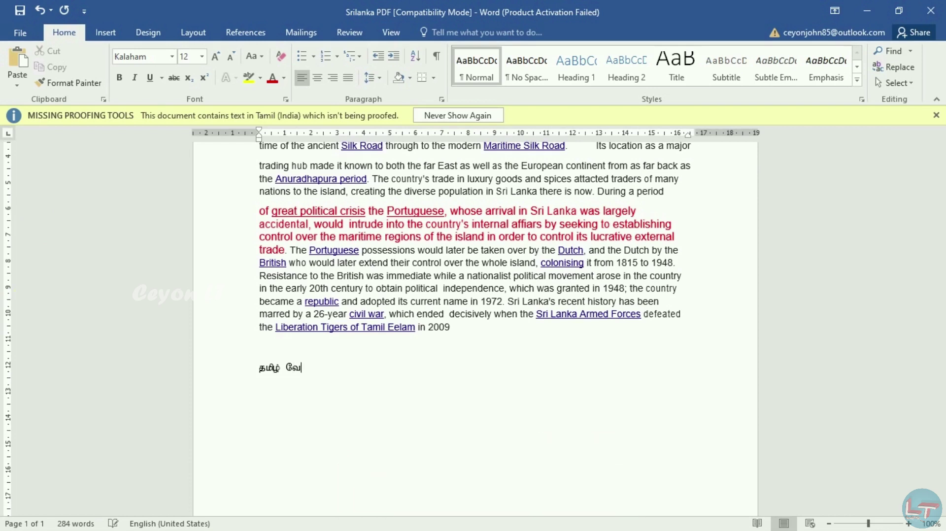
text(லா)
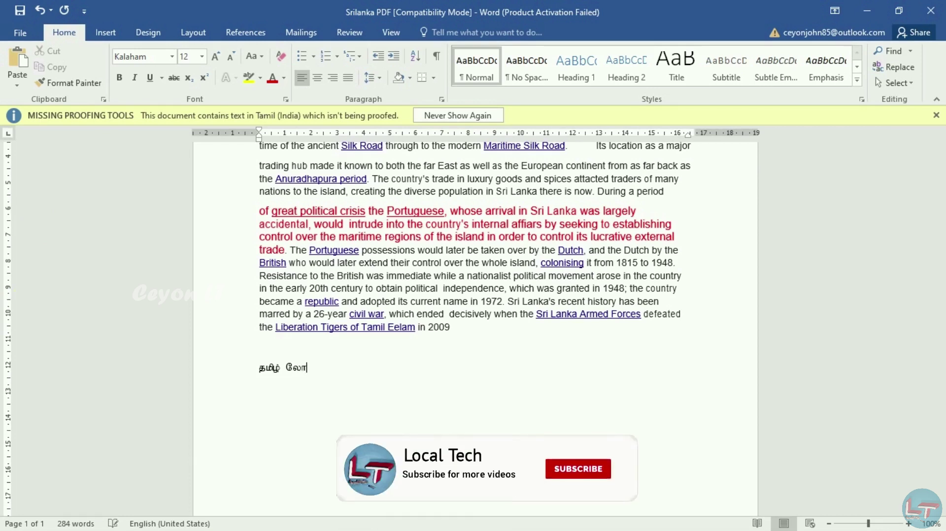
text(க்கல் டெ)
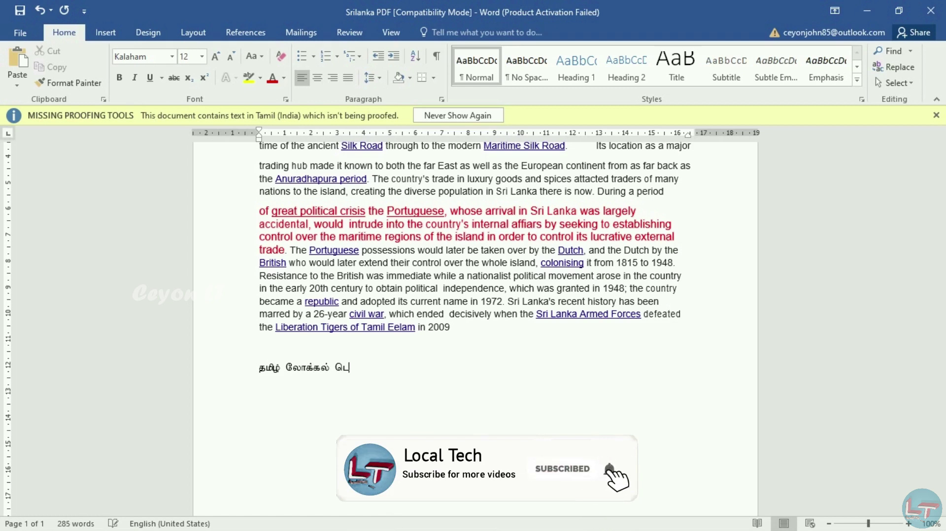
text(க் உ)
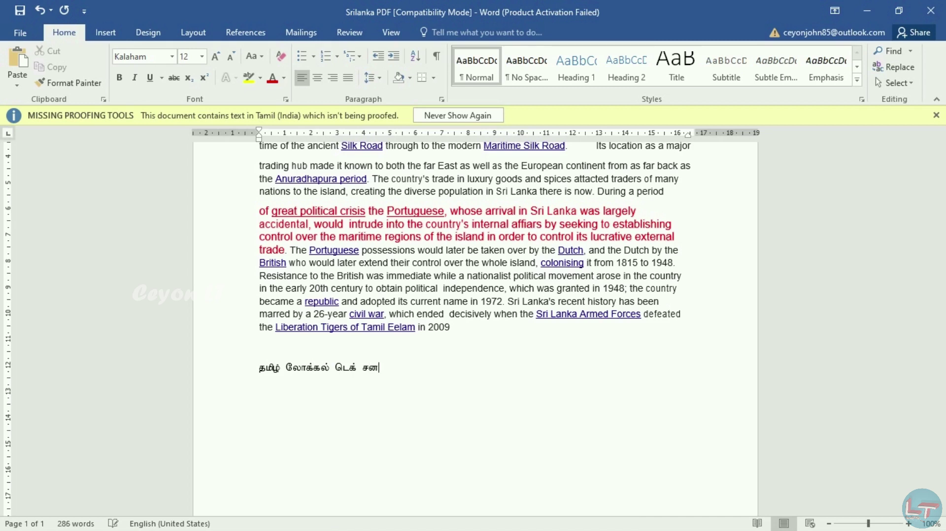
text(ல் டெக் சனல்க்கு)
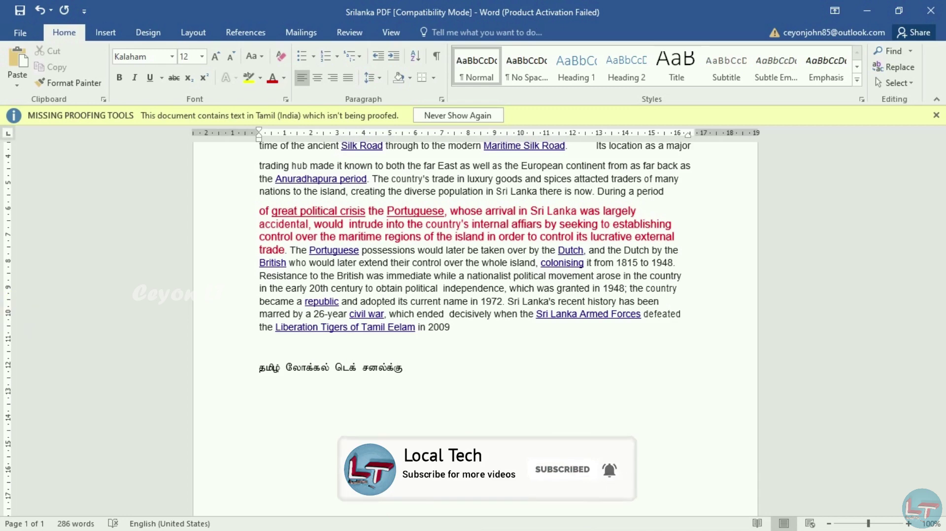
text( சப்)
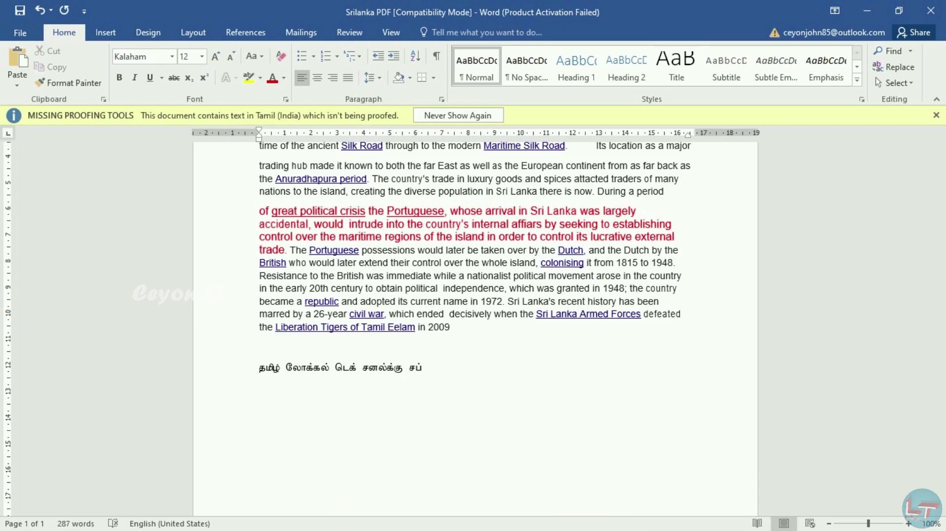